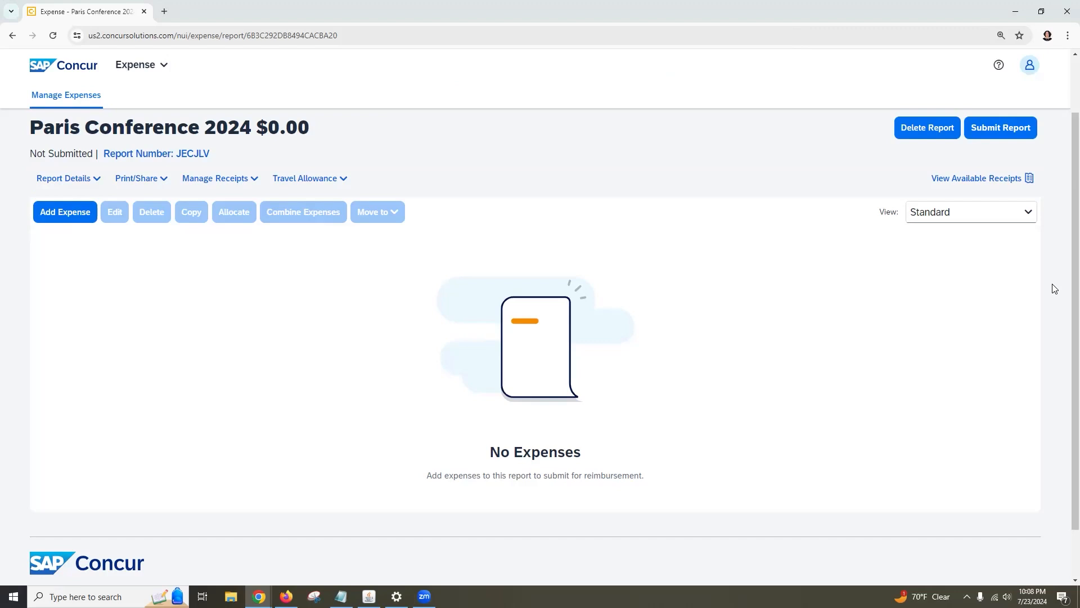
Start a new travel allowance itinerary for the report with a stop from San Diego, California to Paris, France.
{"action": "left_click", "coordinate": [336, 176]}
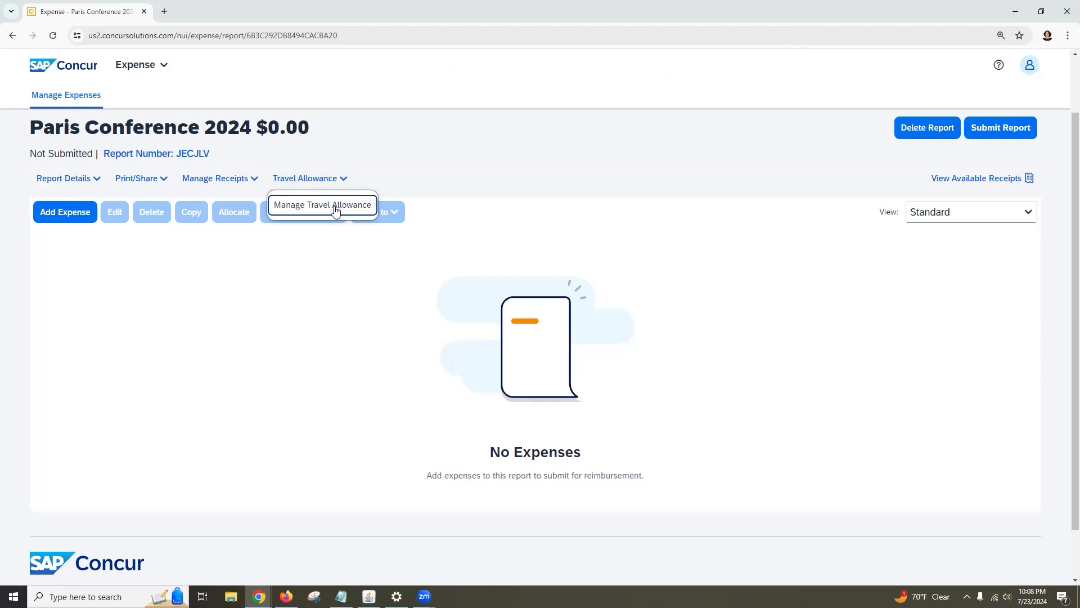
{"action": "left_click", "coordinate": [336, 206]}
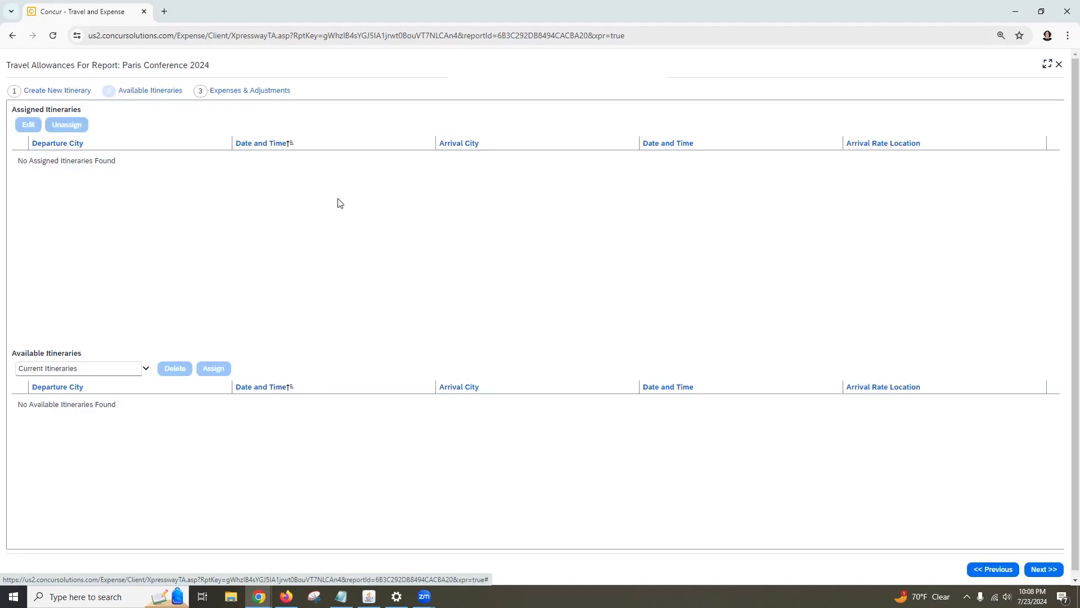
{"action": "left_click", "coordinate": [73, 92]}
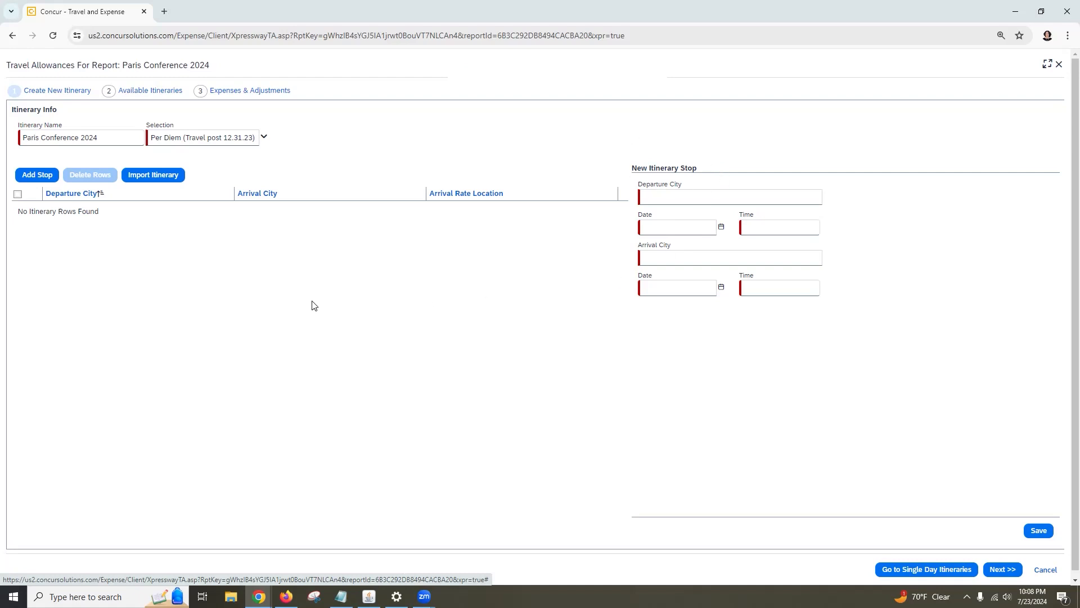
{"action": "left_click", "coordinate": [652, 196]}
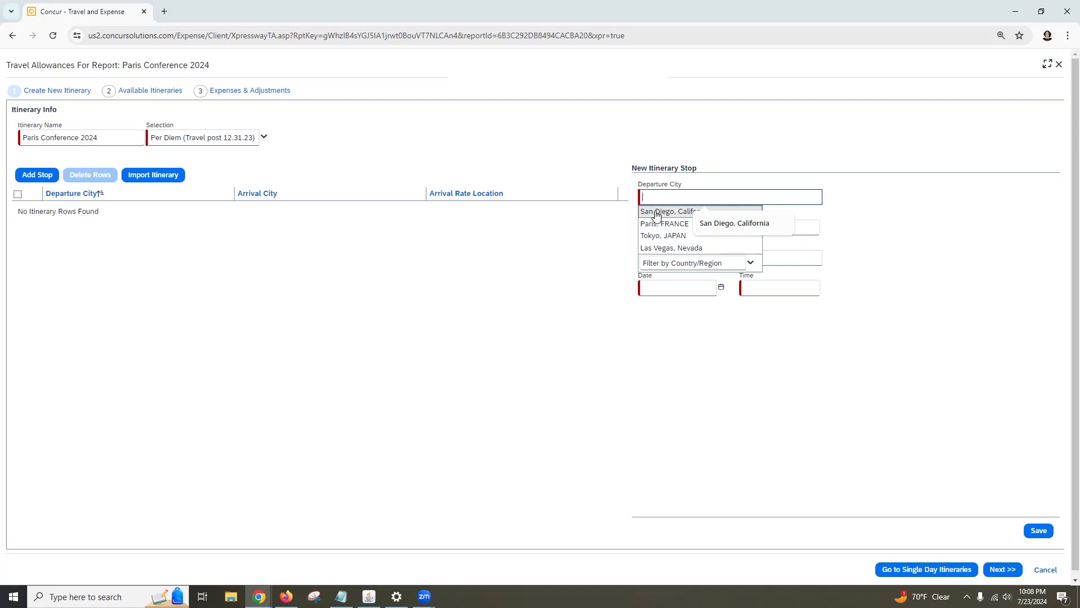
{"action": "left_click", "coordinate": [661, 216]}
{"action": "left_click", "coordinate": [657, 257]}
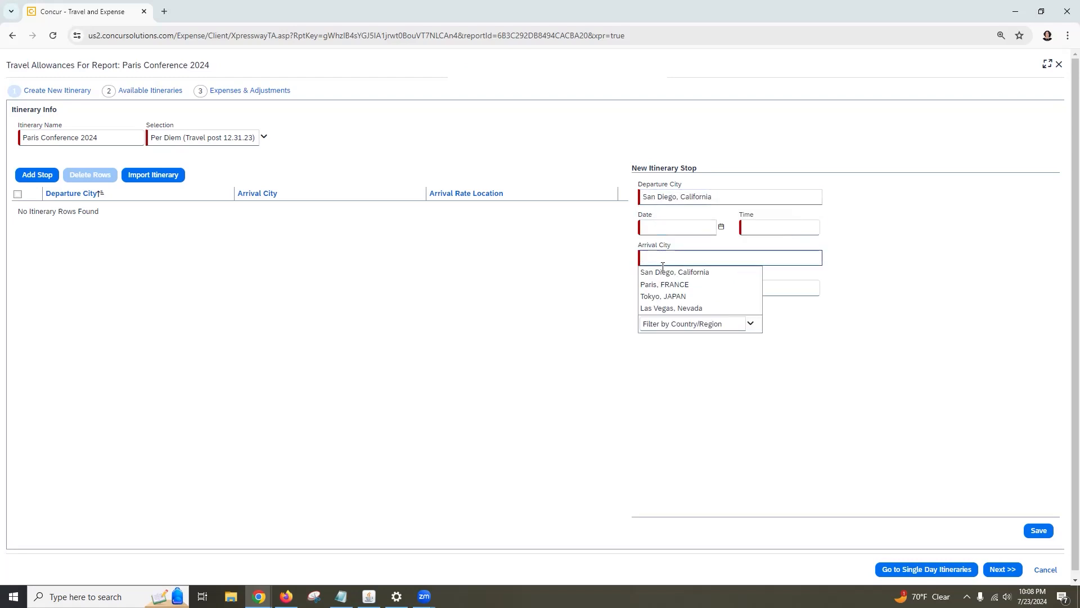
{"action": "left_click", "coordinate": [663, 286]}
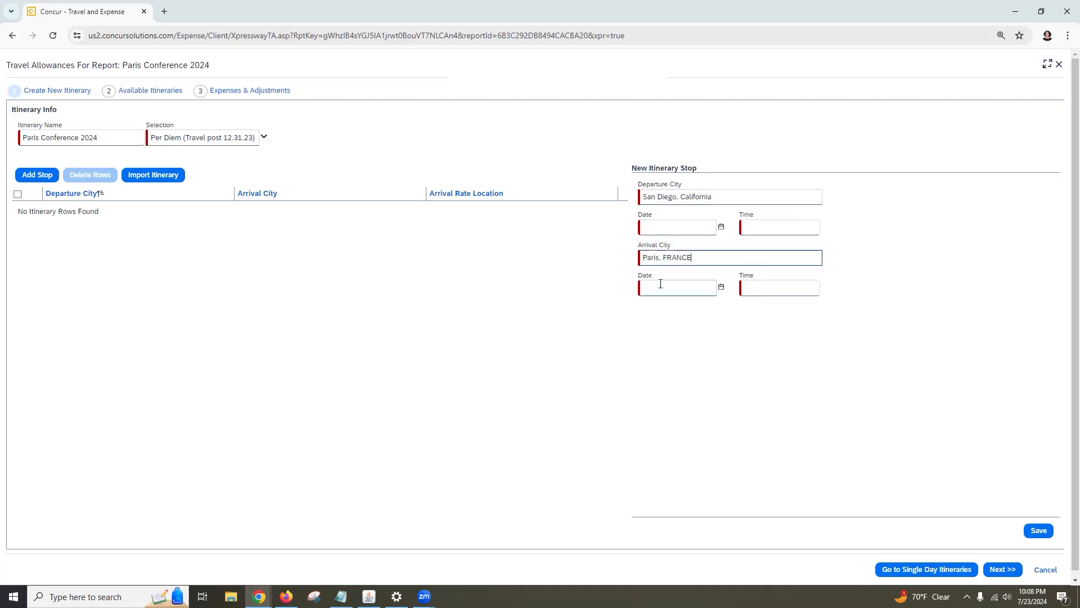
Set the outbound stop to 09/23/2024, departing at 9:00 AM and arriving at 9:00 PM, and save it.
{"action": "left_click", "coordinate": [678, 223]}
{"action": "left_click", "coordinate": [744, 251]}
{"action": "left_click", "coordinate": [744, 252]}
{"action": "left_click", "coordinate": [674, 331]}
{"action": "left_click", "coordinate": [760, 229]}
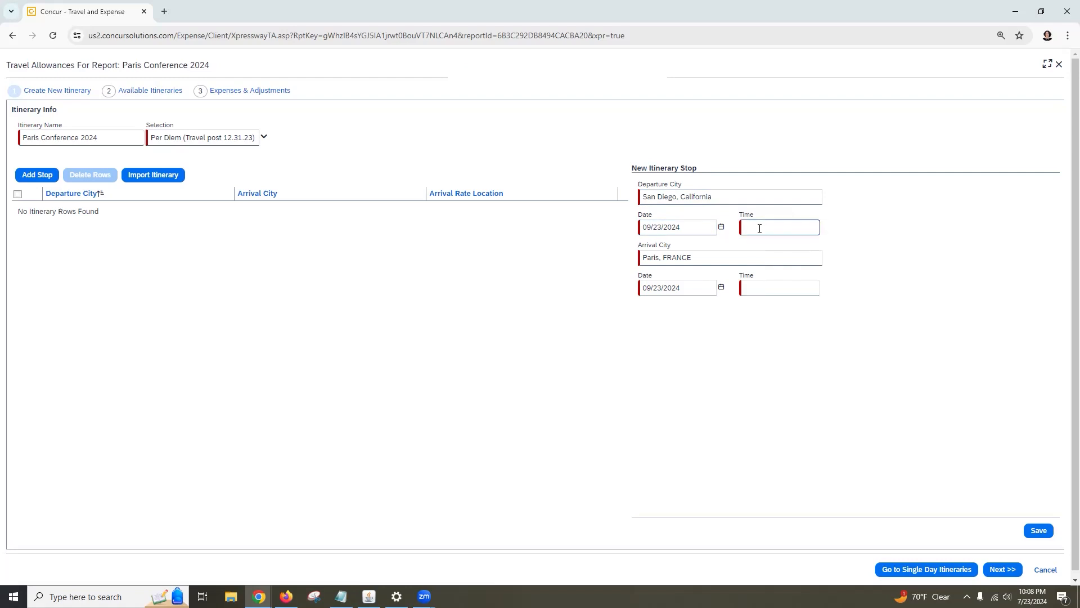
{"action": "type", "text": "9"}
{"action": "left_click", "coordinate": [778, 283]}
{"action": "type", "text": "9 pm"}
{"action": "left_click", "coordinate": [986, 411]}
{"action": "left_click", "coordinate": [1042, 534]}
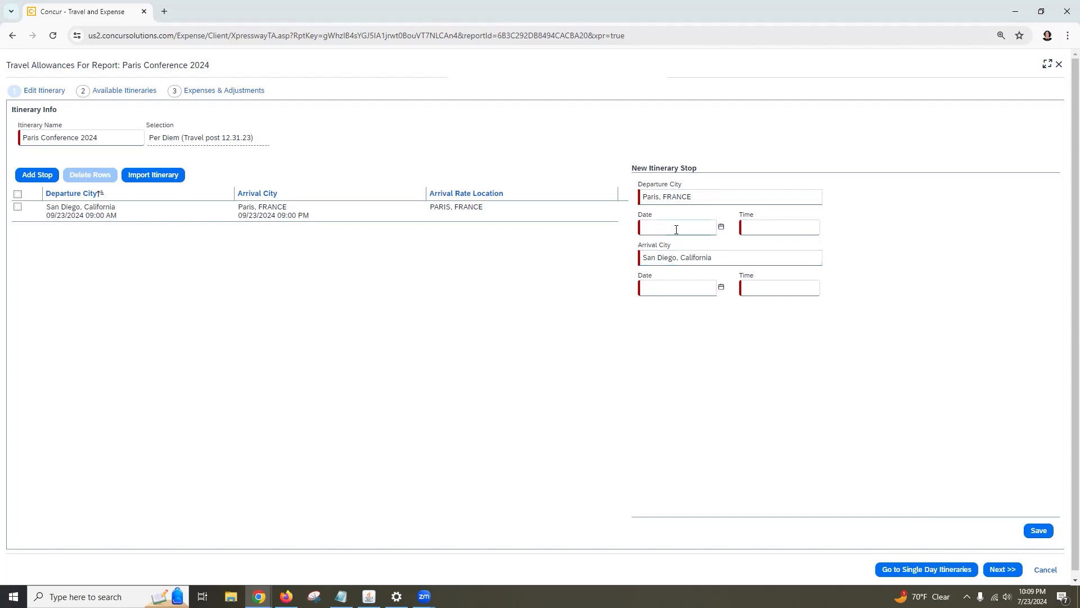
Set the return stop to San Diego to 09/27/2024, departing at 9:00 AM and arriving at 9:00 PM, and save it.
{"action": "left_click", "coordinate": [722, 226]}
{"action": "left_click", "coordinate": [745, 253]}
{"action": "left_click", "coordinate": [730, 323]}
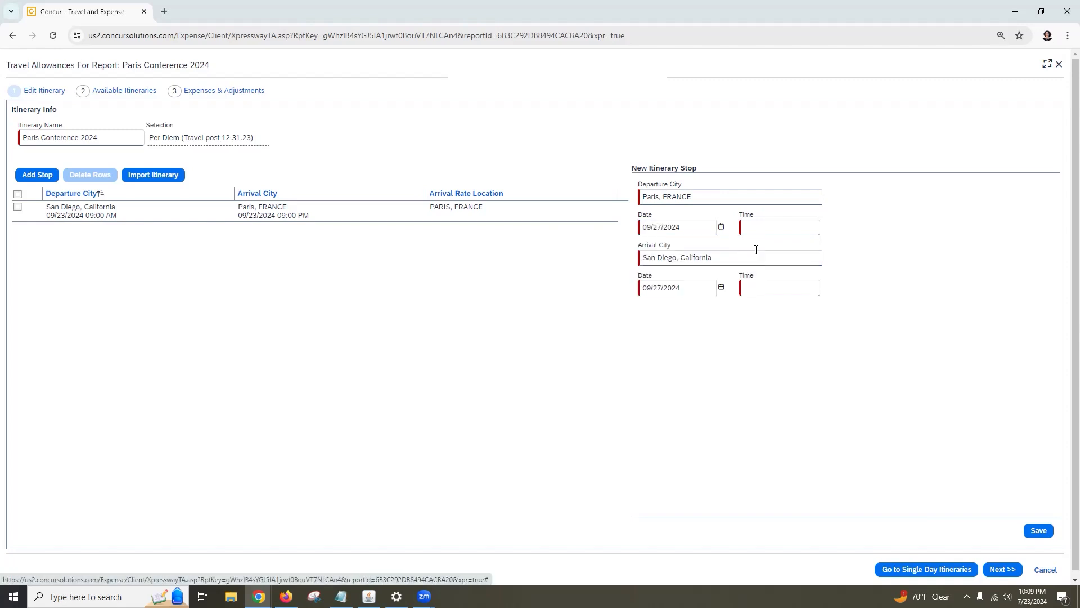
{"action": "left_click", "coordinate": [770, 233]}
{"action": "type", "text": "9 am"}
{"action": "left_click", "coordinate": [776, 287]}
{"action": "type", "text": "9 pm"}
{"action": "key", "text": "Tab"}
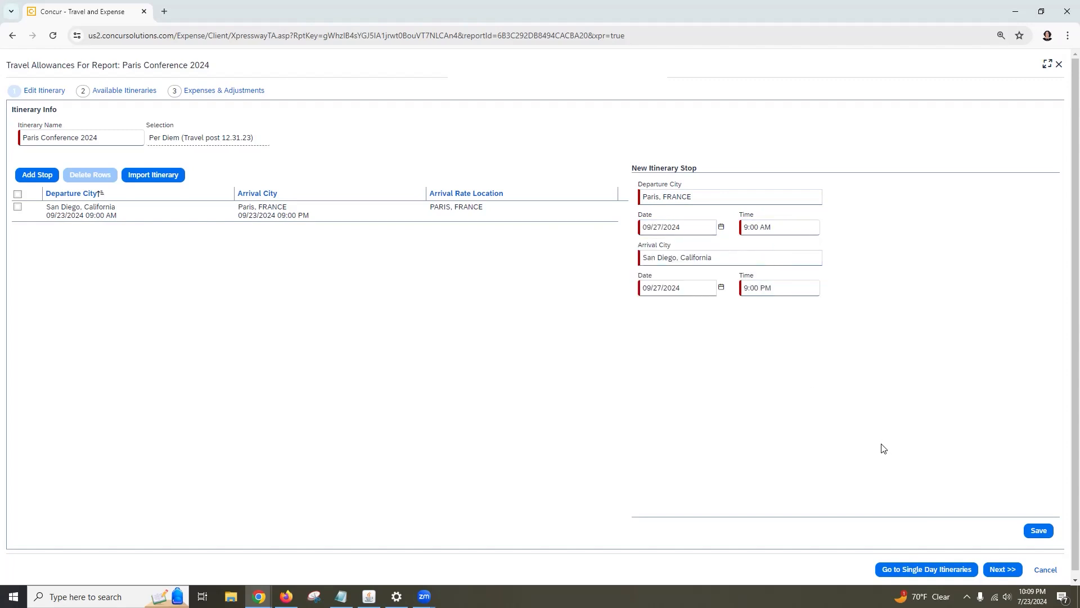
{"action": "left_click", "coordinate": [1034, 532]}
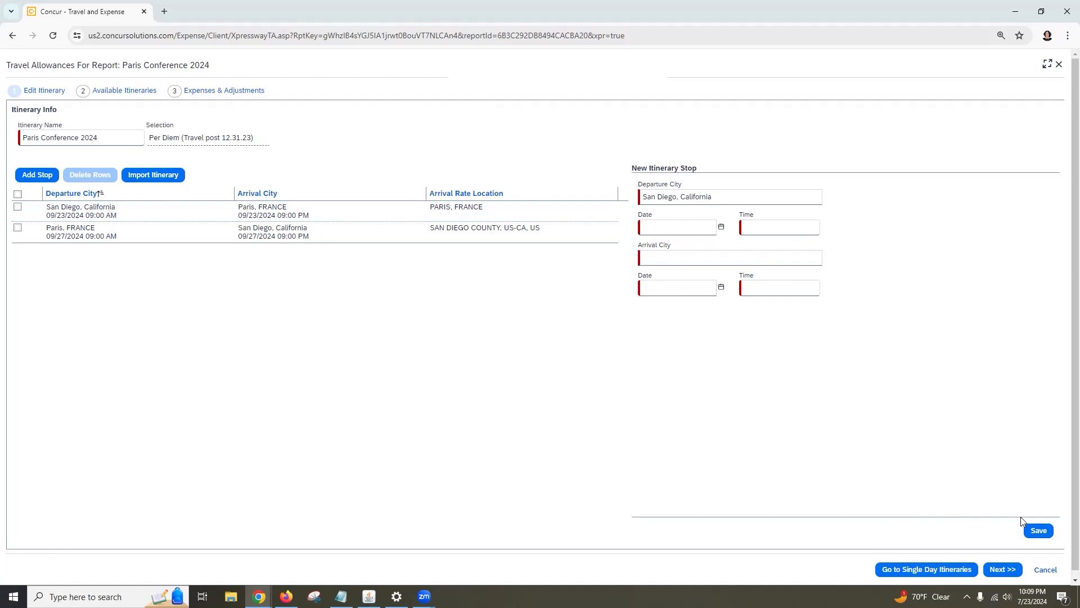
Finish the itinerary without saving the extra blank stop, and create the daily meal allowance expenses with no meals marked as provided.
{"action": "left_click", "coordinate": [1035, 529]}
{"action": "left_click", "coordinate": [998, 570]}
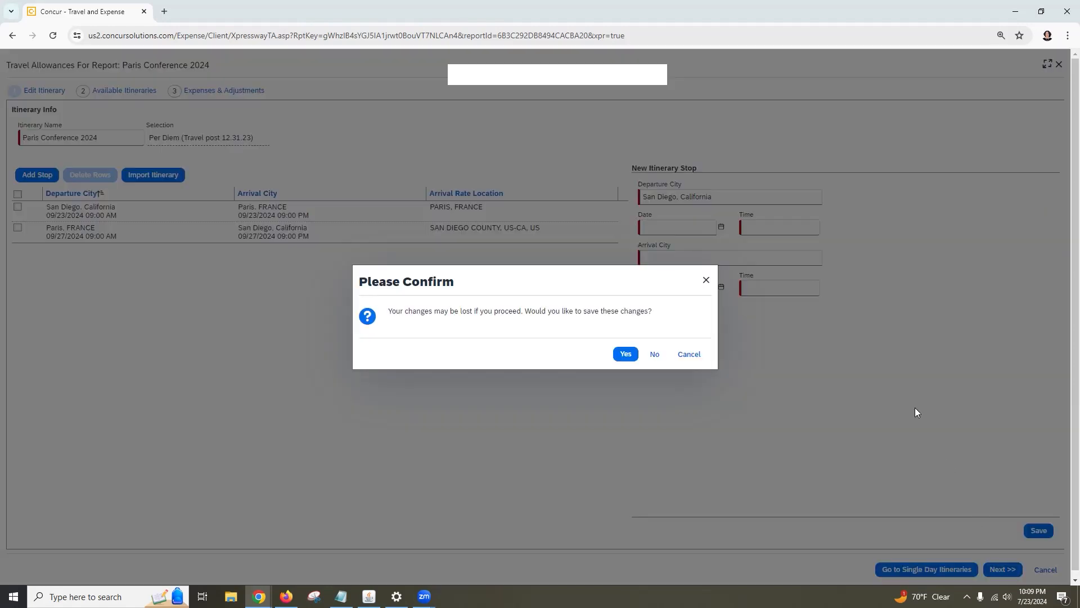
{"action": "left_click", "coordinate": [654, 354]}
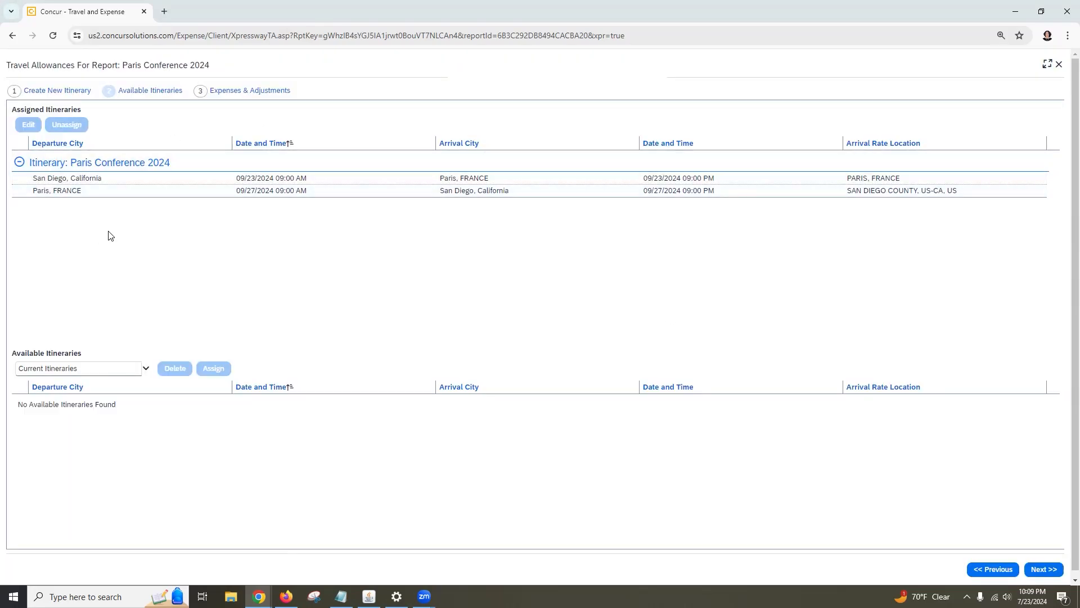
{"action": "left_click", "coordinate": [215, 96]}
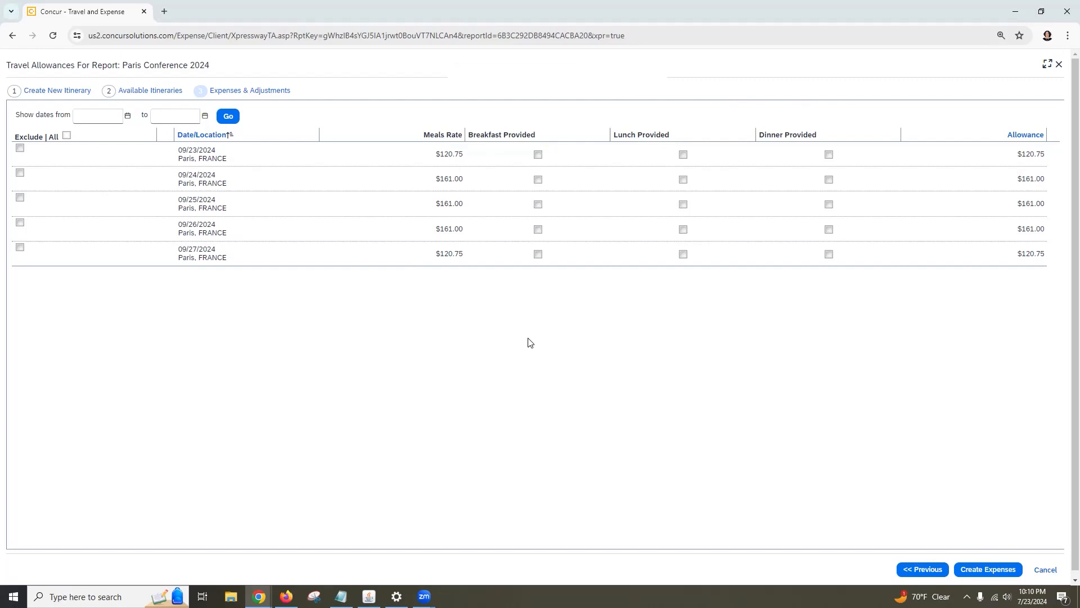
{"action": "left_click", "coordinate": [985, 573]}
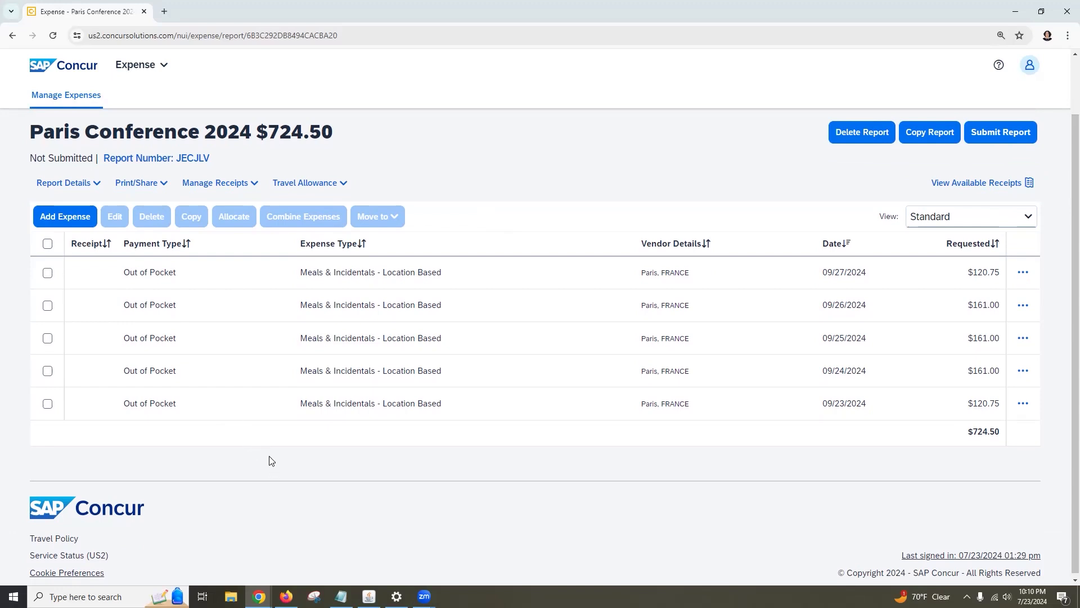
Add a new Hotel/Lodging expense to the report with the date range 09/23/2024 to 09/27/2024.
{"action": "left_click", "coordinate": [84, 217]}
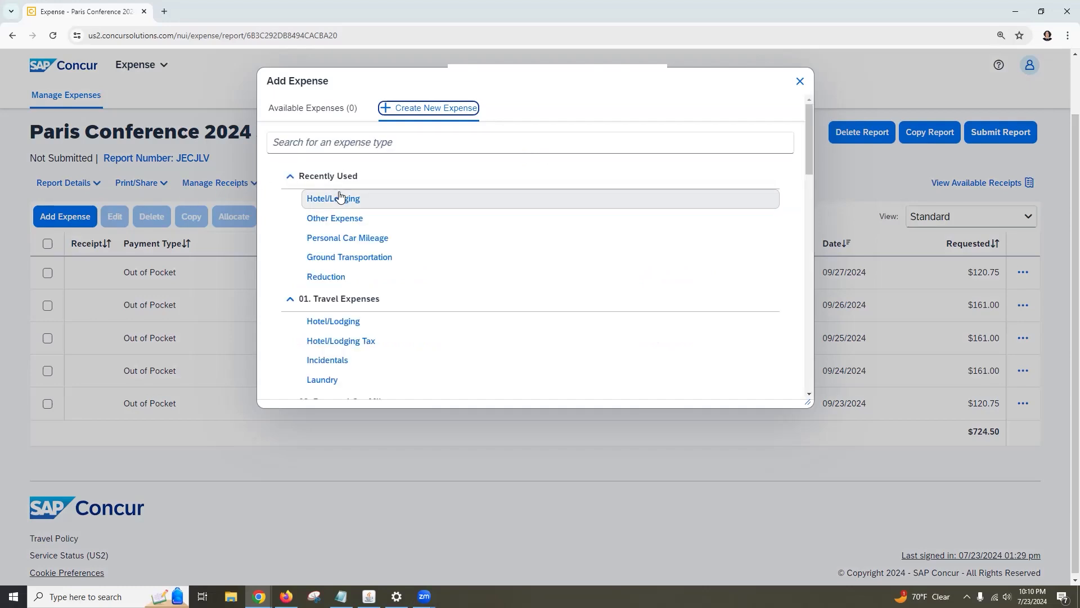
{"action": "left_click", "coordinate": [341, 200]}
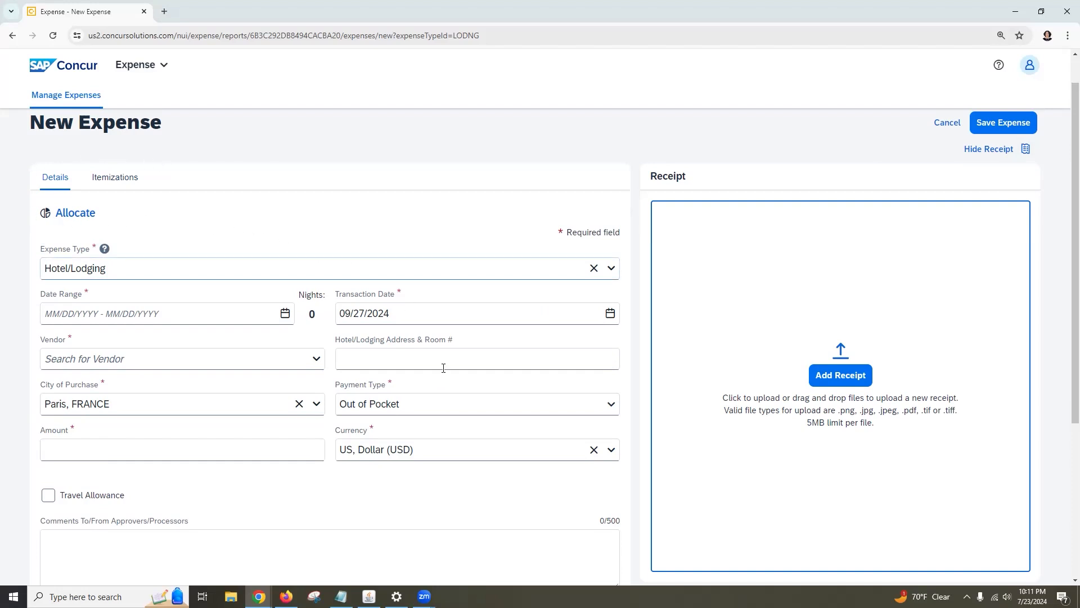
{"action": "left_click", "coordinate": [286, 313]}
{"action": "left_click", "coordinate": [270, 347]}
{"action": "left_click", "coordinate": [270, 348]}
{"action": "left_click", "coordinate": [141, 478]}
{"action": "left_click", "coordinate": [246, 478]}
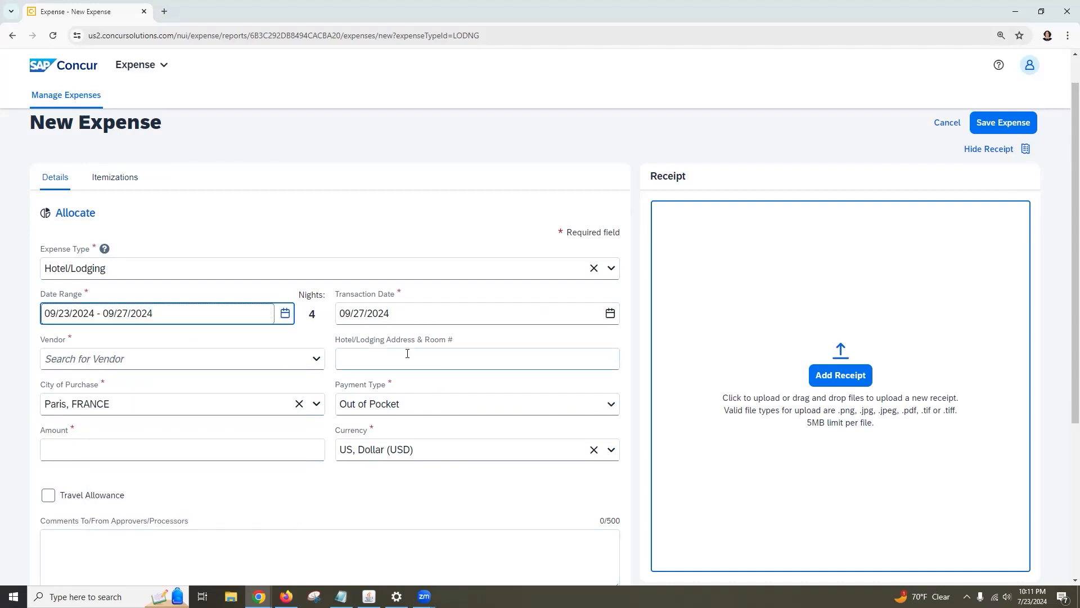
Fill in the hotel address and room number, choose Hilton Hotels as vendor, and set the amount to 1,000.00.
{"action": "left_click", "coordinate": [408, 354]}
{"action": "type", "text": "Hilton Way at Room # 203"}
{"action": "left_click", "coordinate": [287, 361]}
{"action": "type", "text": "Hilton"}
{"action": "left_click", "coordinate": [170, 386]}
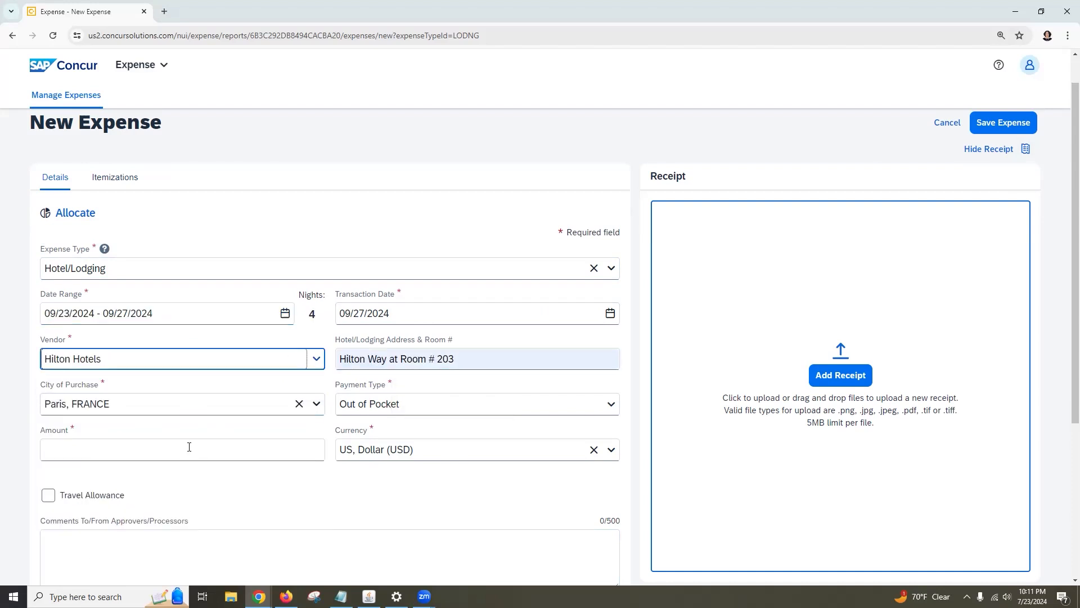
{"action": "left_click", "coordinate": [189, 447]}
{"action": "type", "text": "1000"}
{"action": "left_click", "coordinate": [202, 477]}
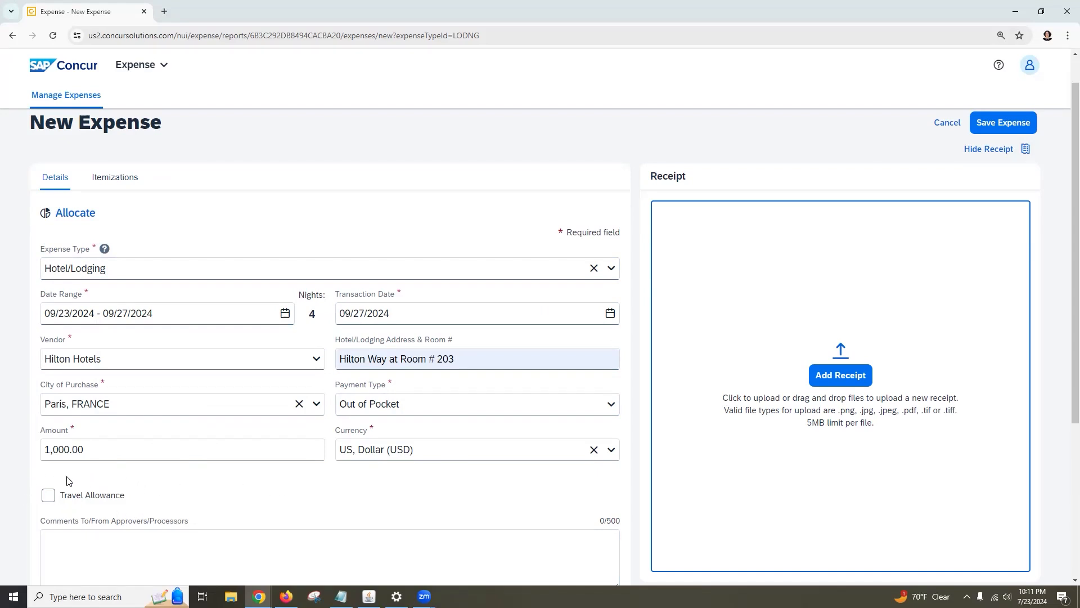
Mark the hotel expense as Travel Allowance and enter "comments" as the note to approvers.
{"action": "left_click", "coordinate": [49, 496]}
{"action": "left_click", "coordinate": [197, 542]}
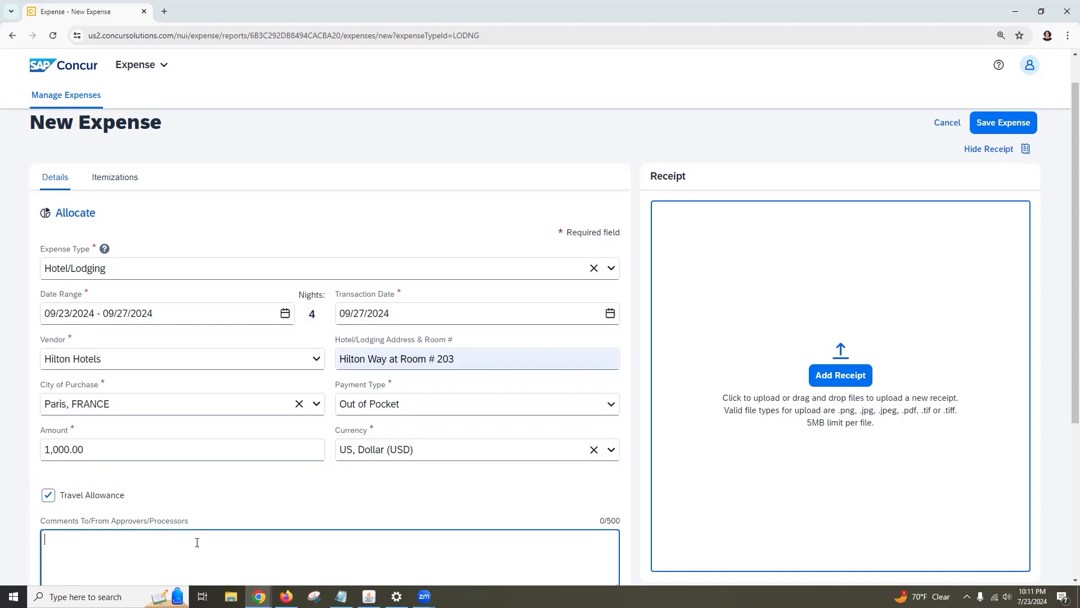
{"action": "type", "text": "comments"}
{"action": "left_click", "coordinate": [233, 508]}
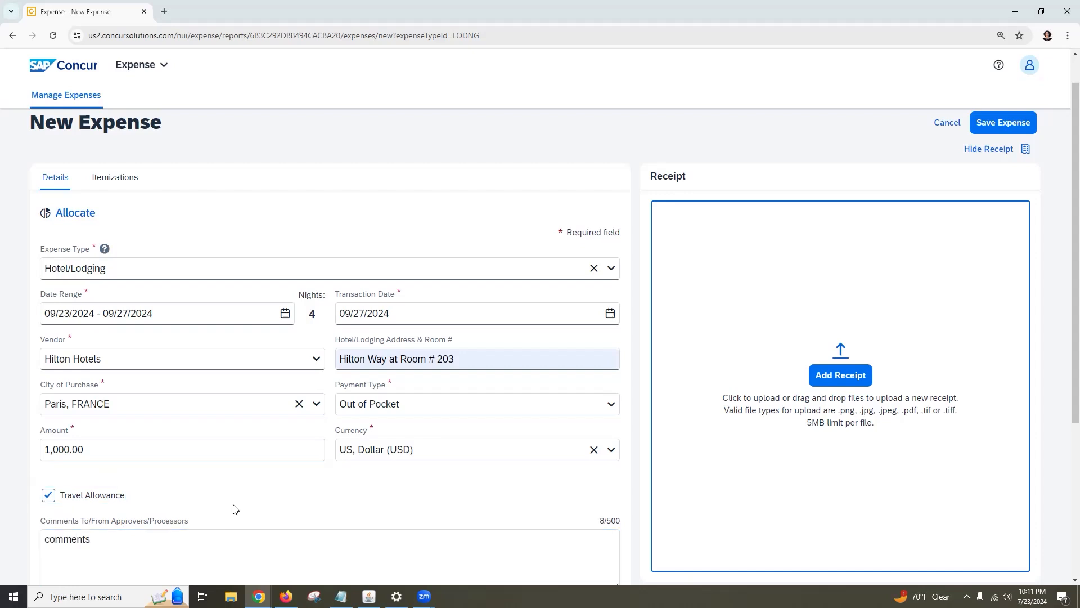
Upload the "hilton hotel receipt" PNG from Downloads as the expense's receipt.
{"action": "left_click", "coordinate": [822, 382]}
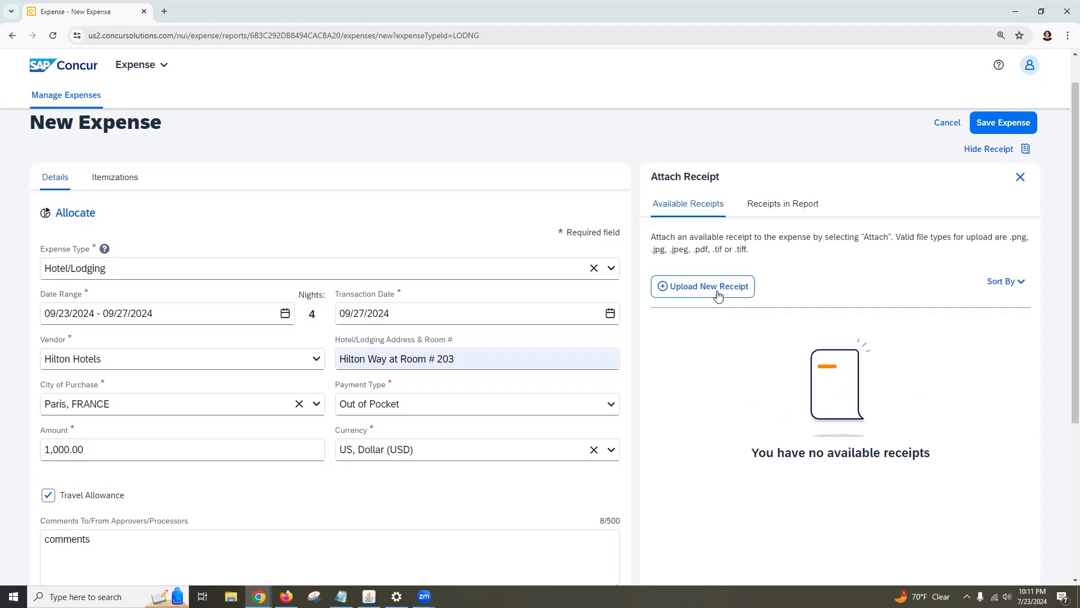
{"action": "left_click", "coordinate": [718, 290]}
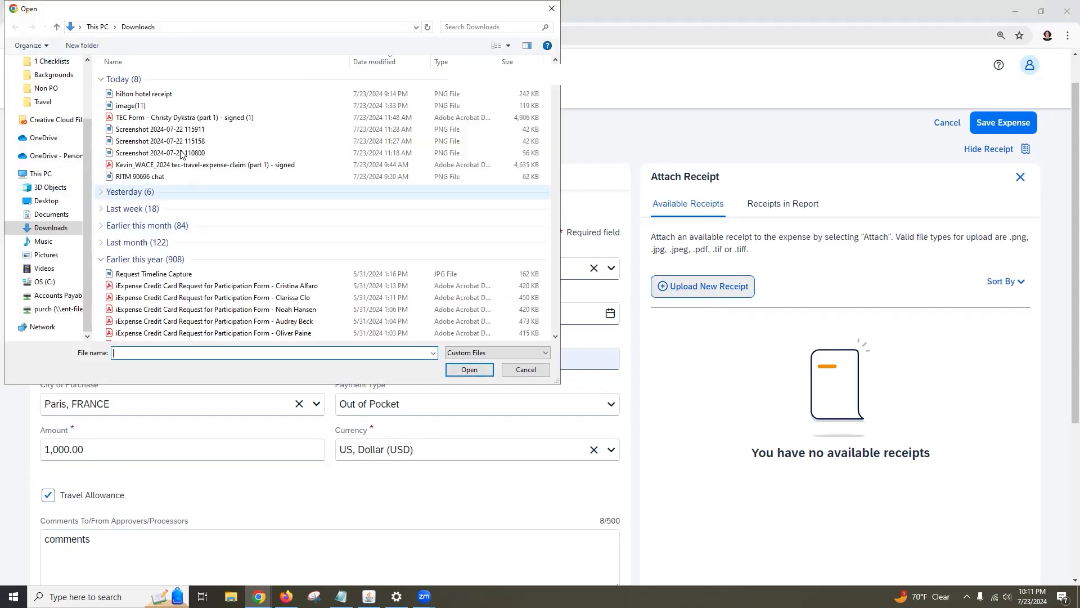
{"action": "left_click", "coordinate": [168, 96]}
{"action": "left_click", "coordinate": [486, 369]}
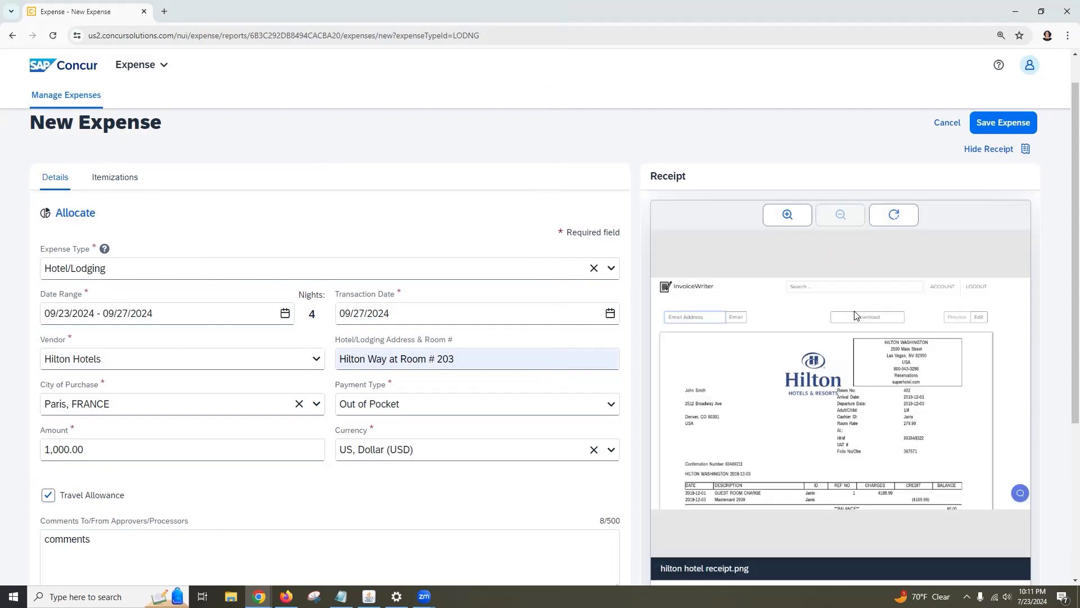
Itemize the hotel expense as Hotel/Lodging at the same daily amount, with a room rate of 250.00 per night.
{"action": "mouse_move", "coordinate": [1074, 246]}
{"action": "left_mouse_down"}
{"action": "mouse_move", "coordinate": [1064, 299]}
{"action": "mouse_move", "coordinate": [1064, 262]}
{"action": "left_mouse_up"}
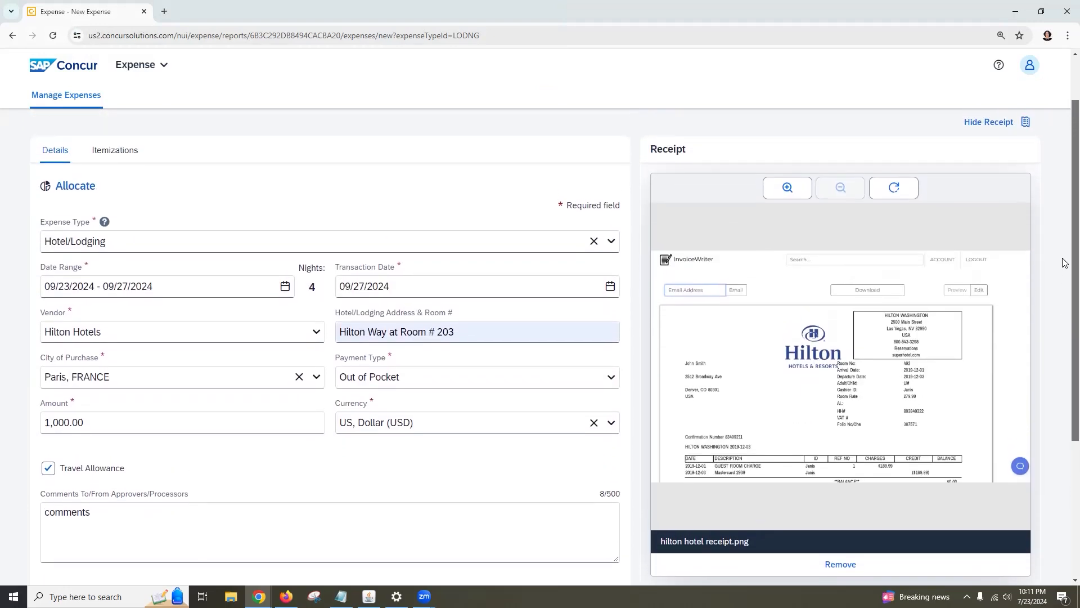
{"action": "left_click", "coordinate": [119, 155]}
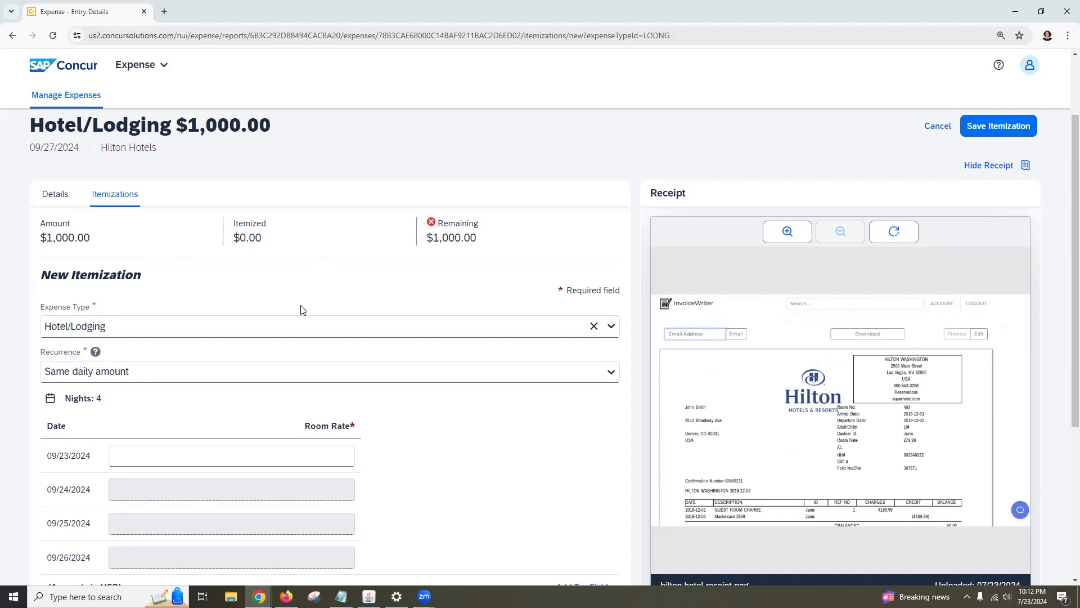
{"action": "scroll", "coordinate": [1065, 208], "scroll_direction": "down", "scroll_amount": 1}
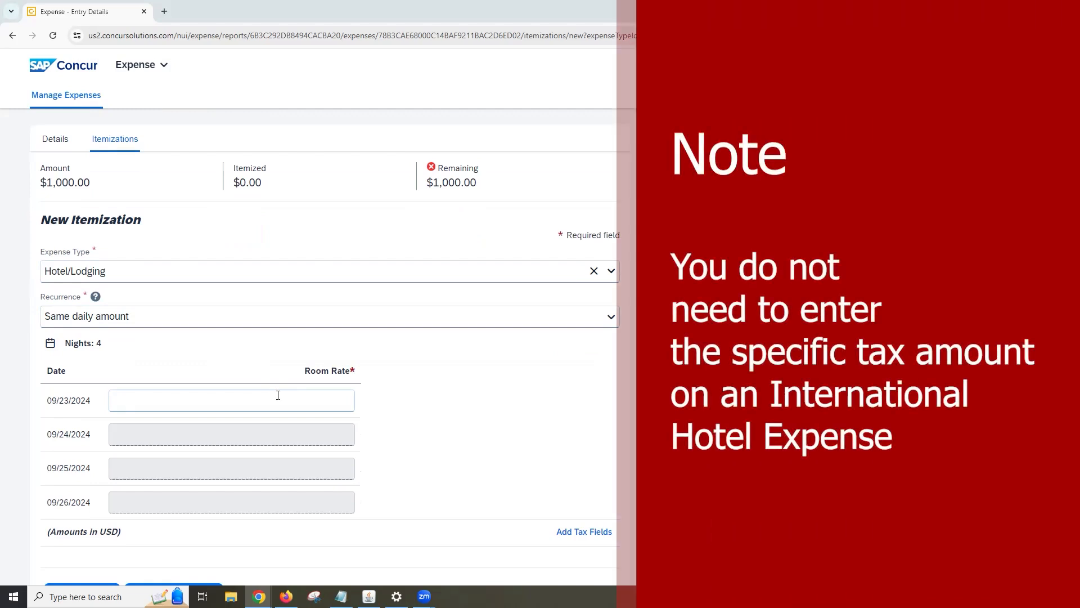
{"action": "left_click", "coordinate": [278, 395]}
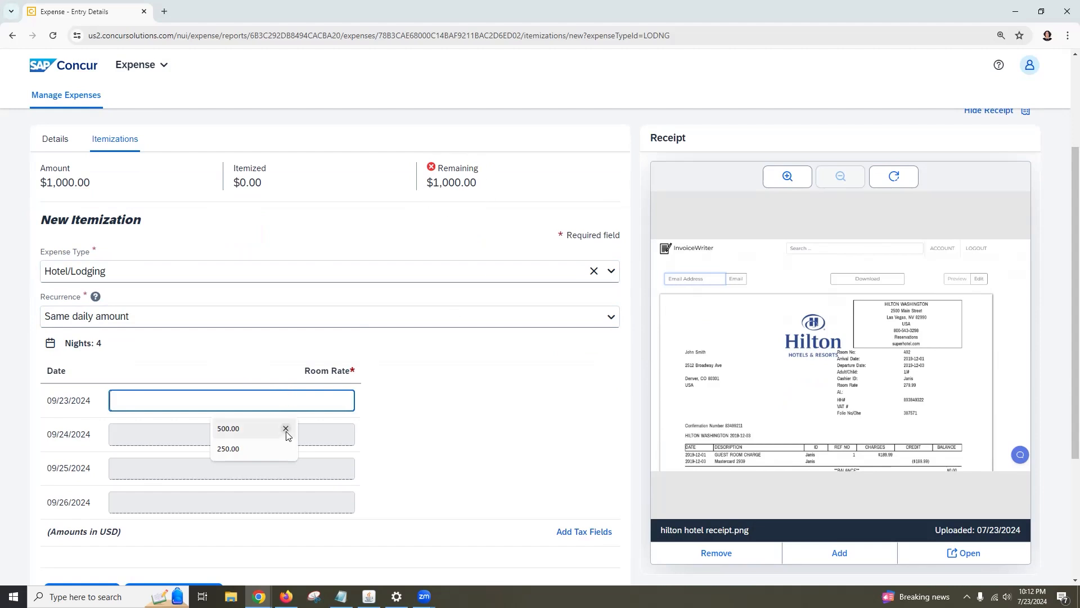
{"action": "left_click", "coordinate": [244, 450]}
{"action": "left_click", "coordinate": [457, 419]}
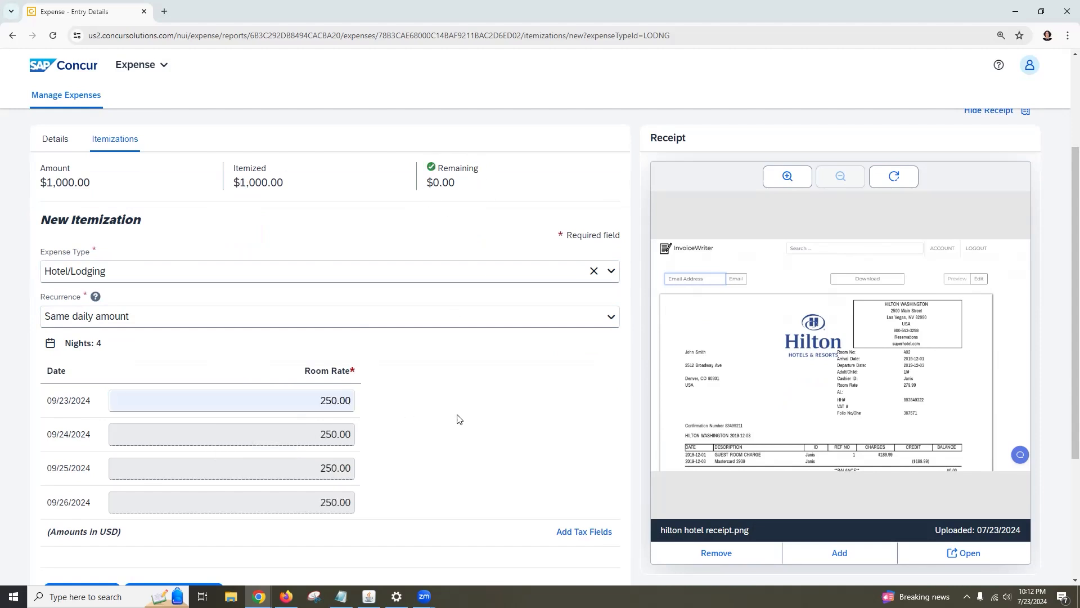
Add the tax fields to the itemization, leave them blank, and save the itemization and the hotel expense.
{"action": "left_click", "coordinate": [584, 531]}
{"action": "scroll", "coordinate": [596, 432], "scroll_direction": "down", "scroll_amount": 2}
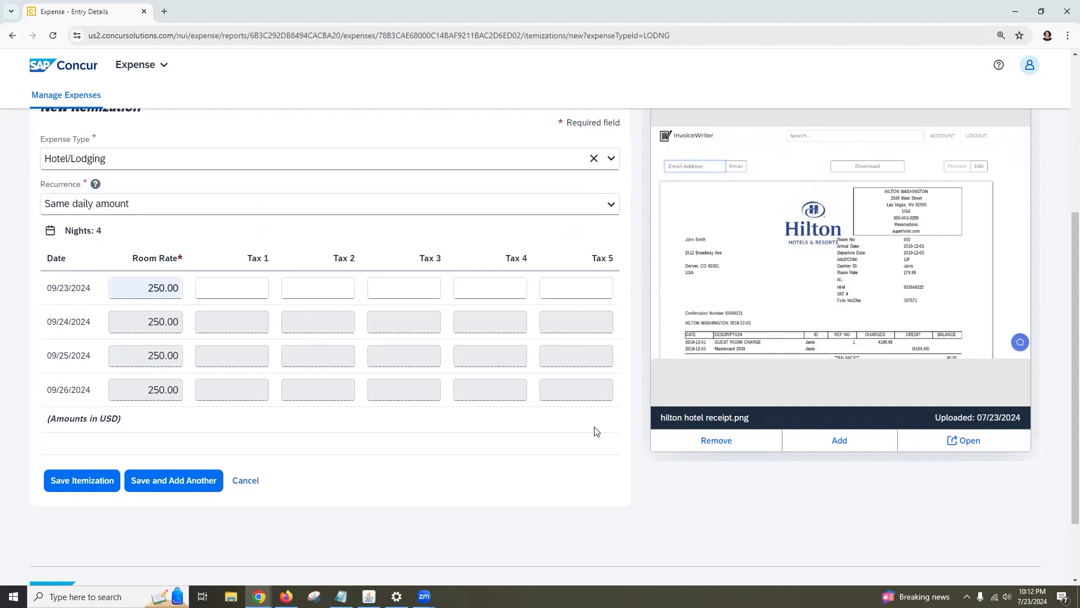
{"action": "scroll", "coordinate": [596, 431], "scroll_direction": "up", "scroll_amount": 1}
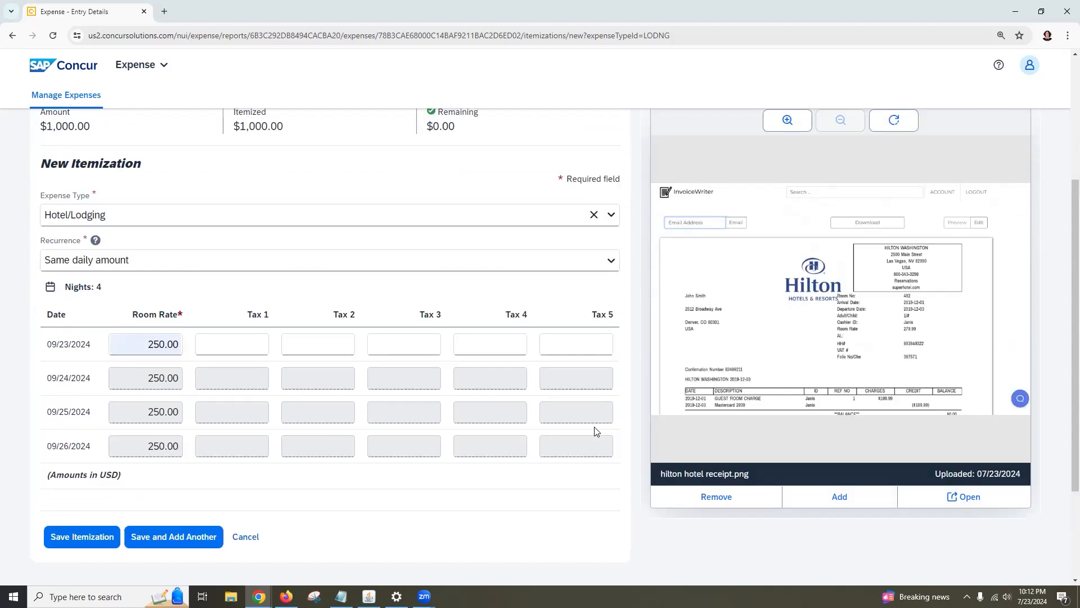
{"action": "left_click", "coordinate": [90, 536]}
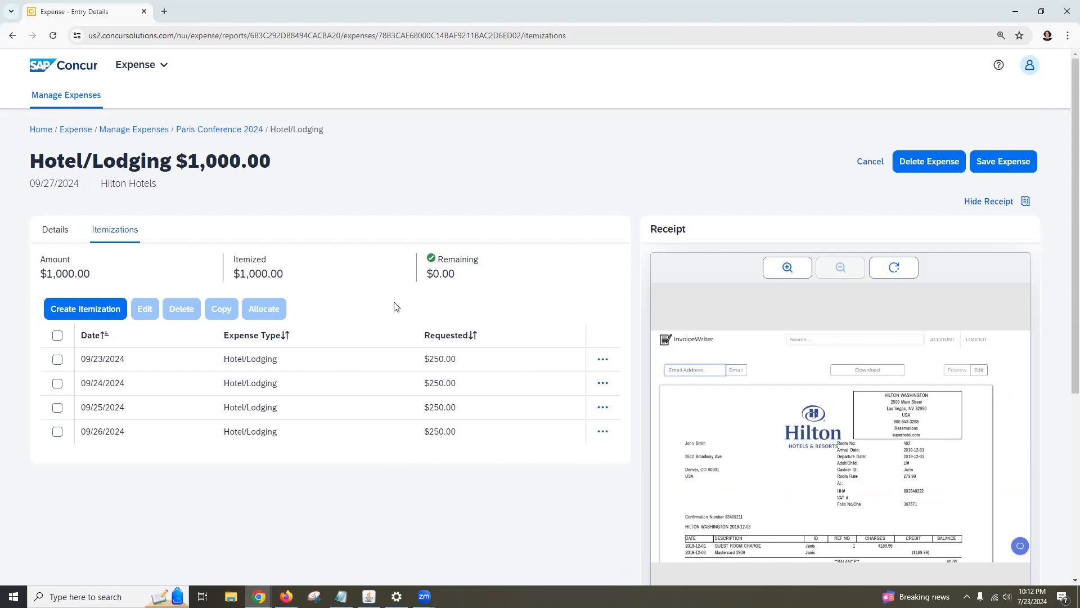
{"action": "left_click", "coordinate": [1021, 163]}
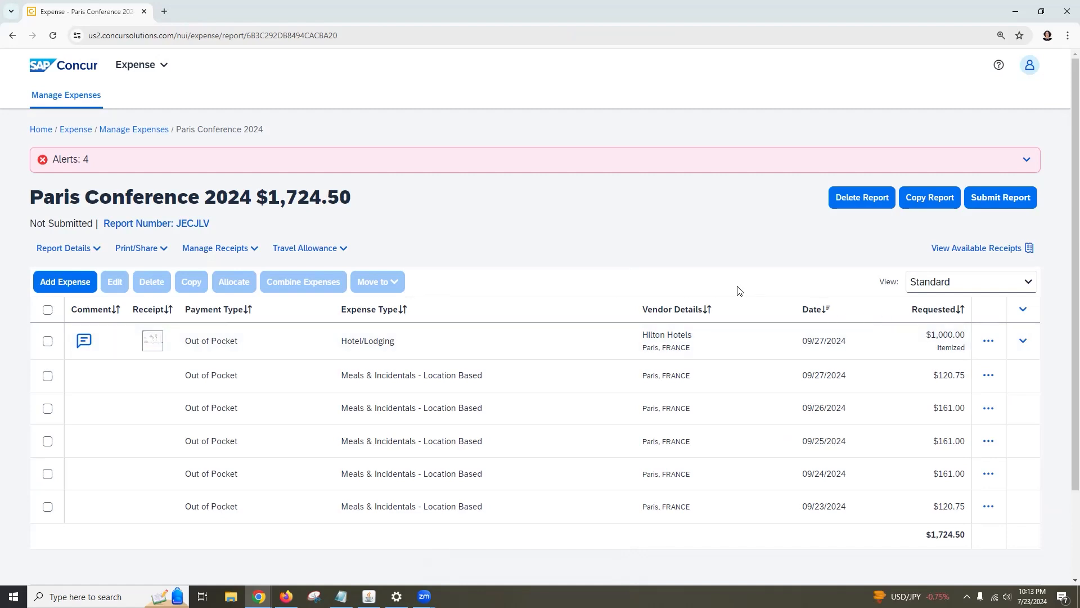
Open the report's travel allowance management and view the Reimbursable Allowances Summary.
{"action": "left_click", "coordinate": [323, 250]}
{"action": "left_click", "coordinate": [325, 276]}
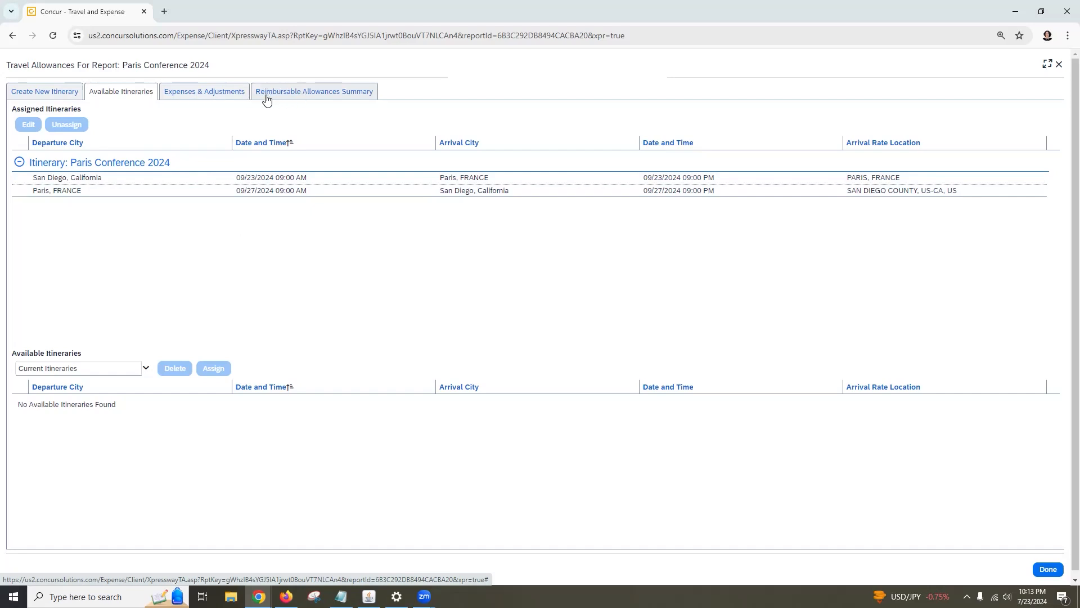
{"action": "left_click", "coordinate": [323, 91]}
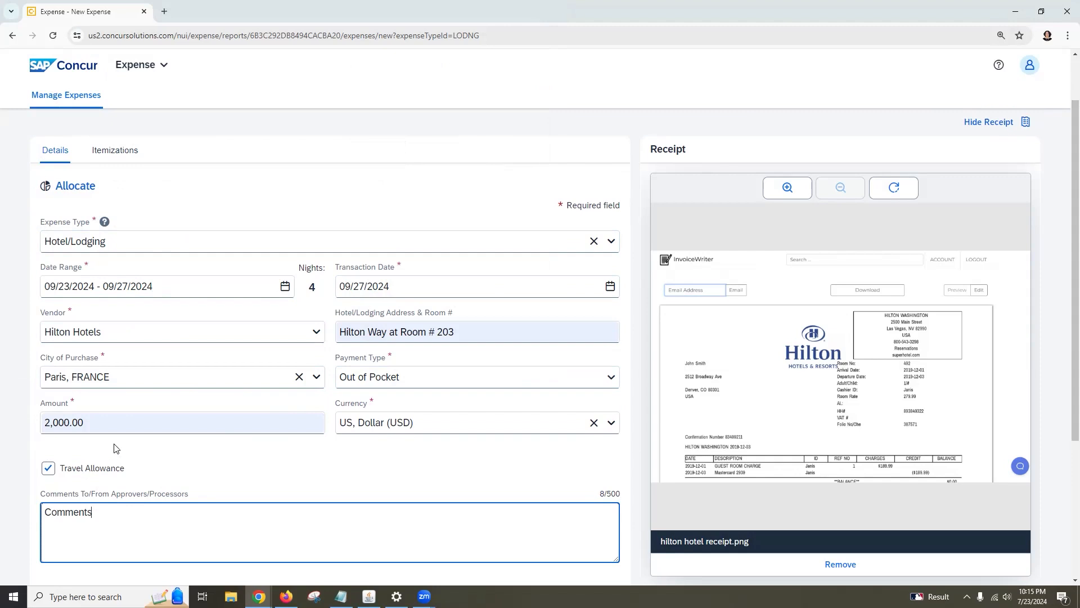
Itemize the 2,000.00 hotel expense at a room rate of 500 per night, and save the itemization and the expense.
{"action": "left_click", "coordinate": [115, 150]}
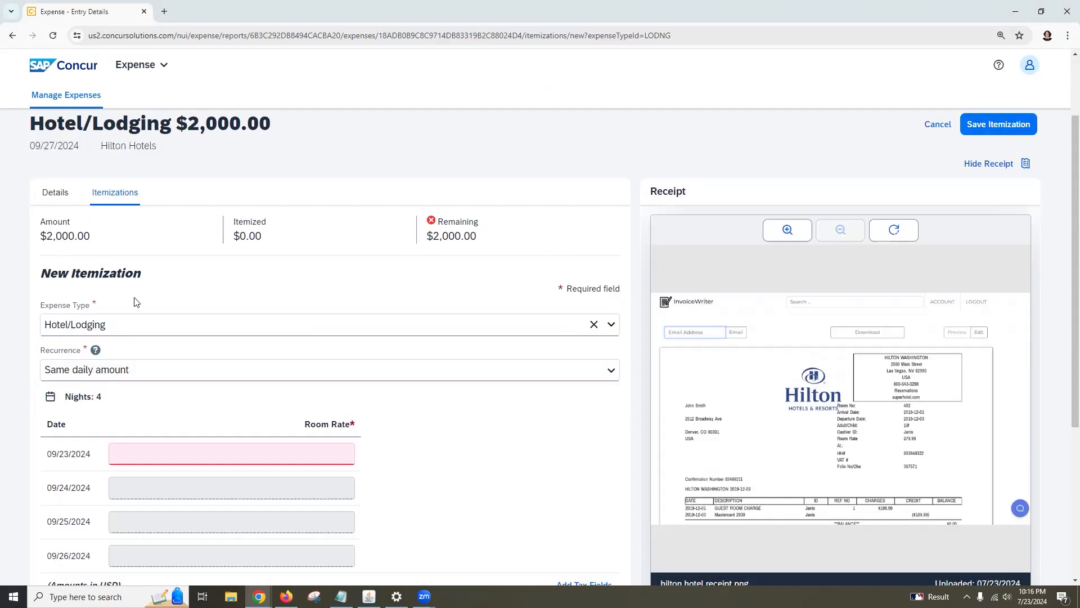
{"action": "left_click", "coordinate": [332, 451]}
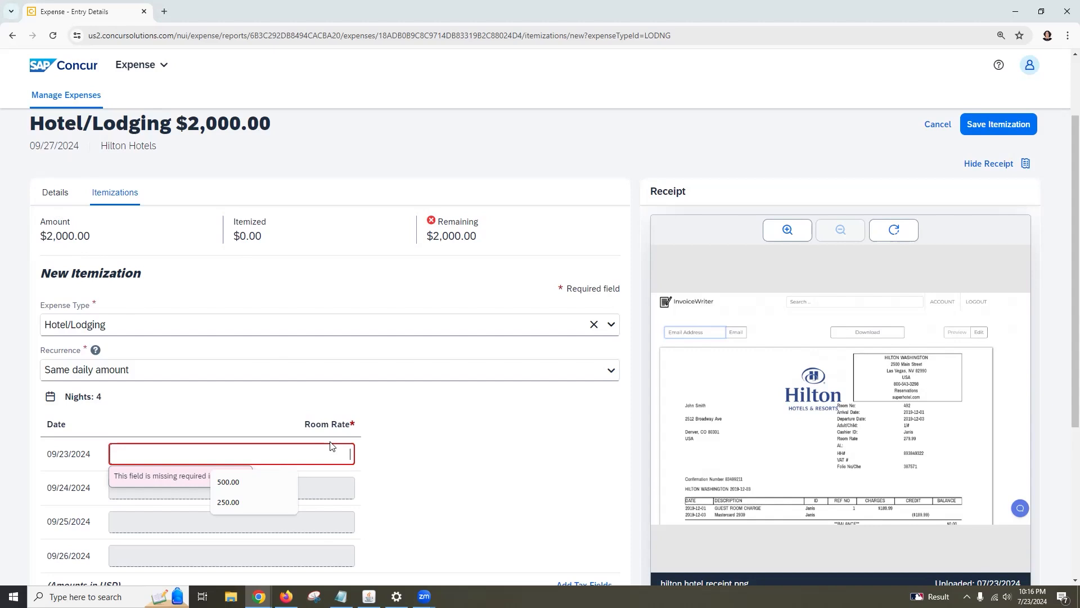
{"action": "type", "text": "500"}
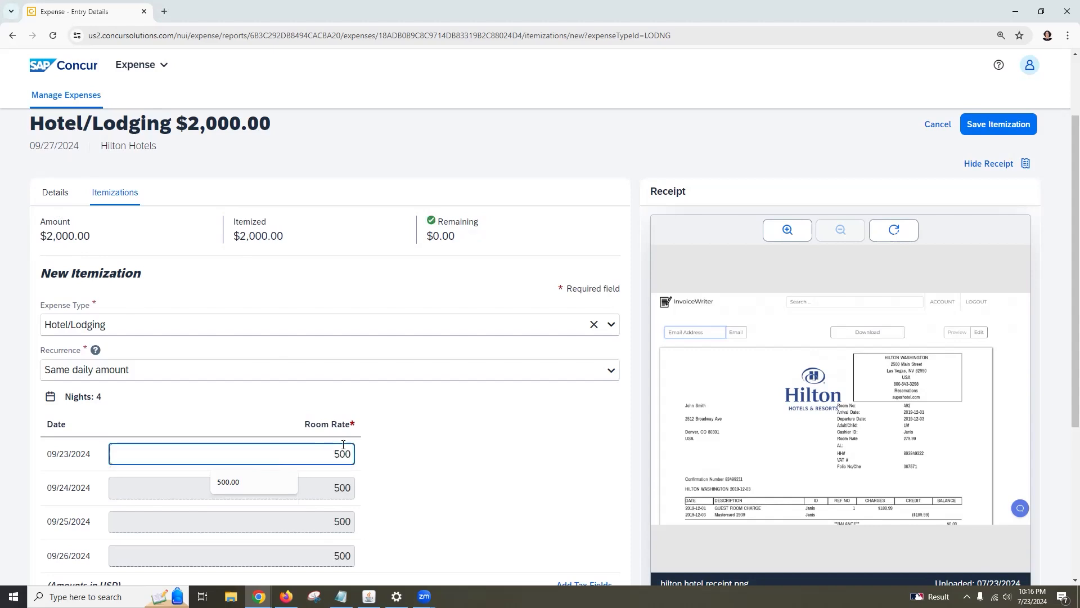
{"action": "left_click", "coordinate": [425, 454]}
{"action": "scroll", "coordinate": [416, 457], "scroll_direction": "down", "scroll_amount": 1}
{"action": "scroll", "coordinate": [191, 429], "scroll_direction": "down", "scroll_amount": 3}
{"action": "left_click", "coordinate": [70, 425]}
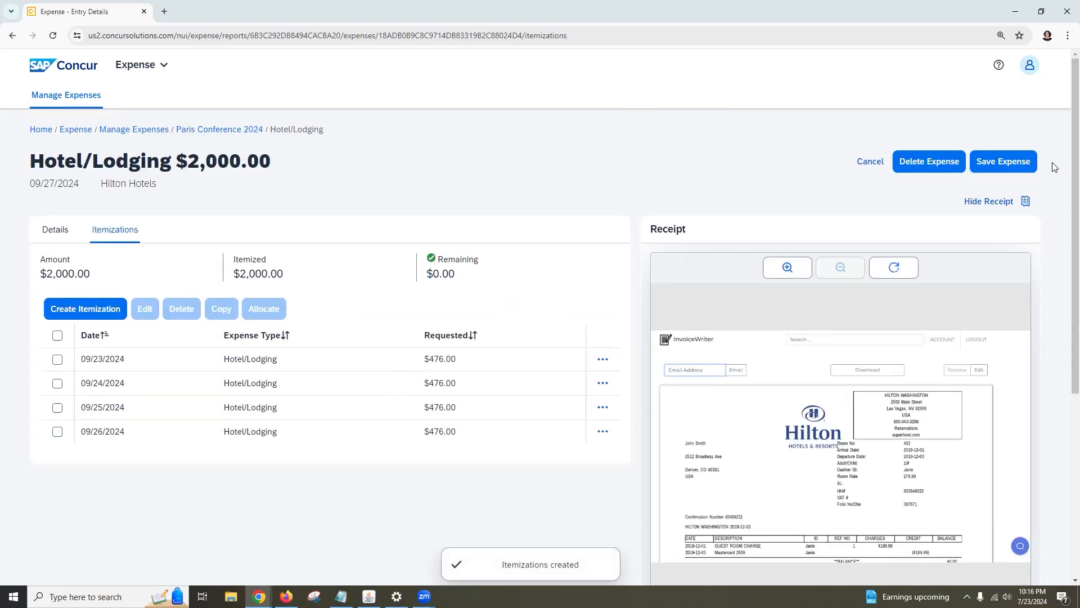
{"action": "left_click", "coordinate": [1030, 163]}
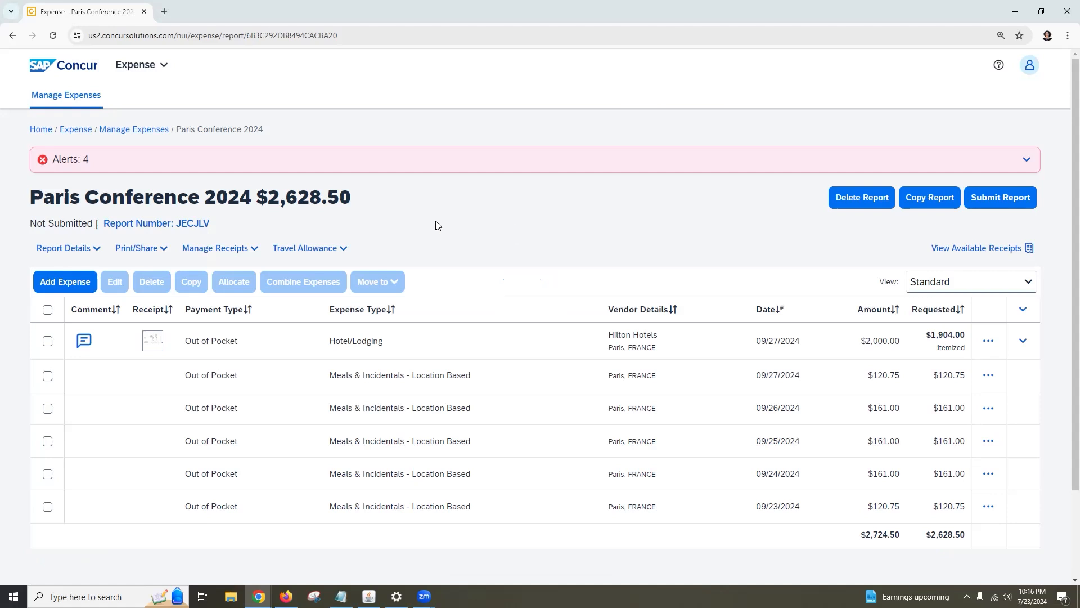
Check the Reimbursable Allowances Summary again with the 2,000.00 hotel expense included.
{"action": "left_click", "coordinate": [314, 248]}
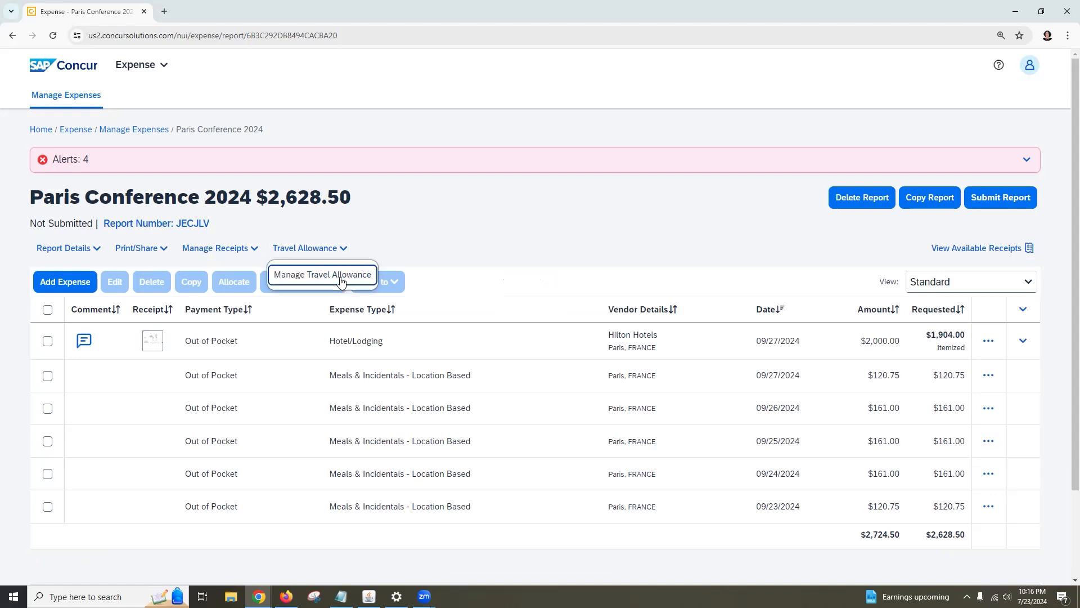
{"action": "left_click", "coordinate": [343, 278]}
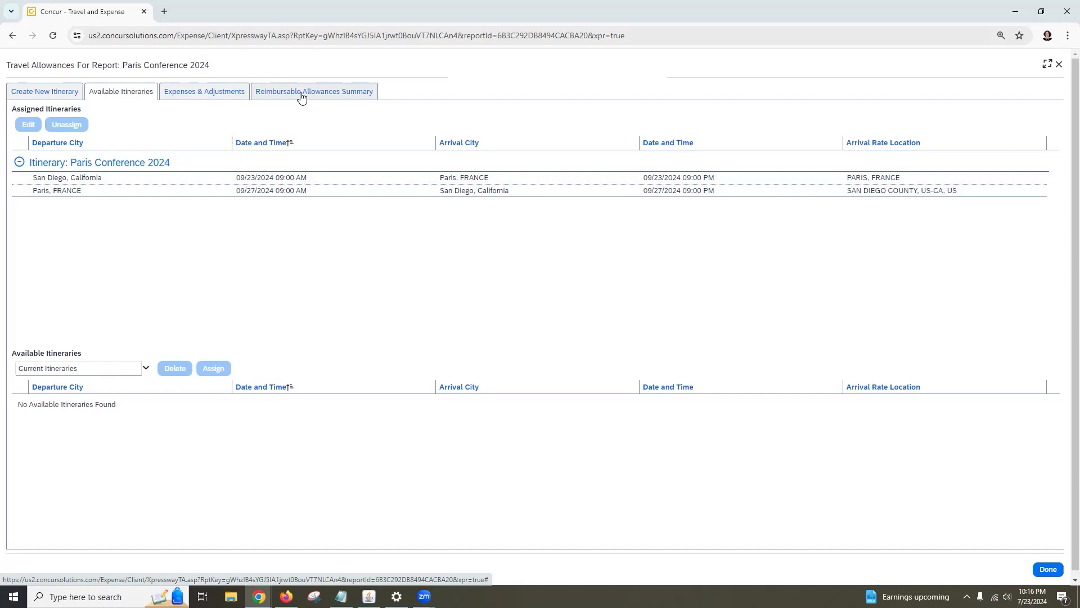
{"action": "left_click", "coordinate": [304, 95]}
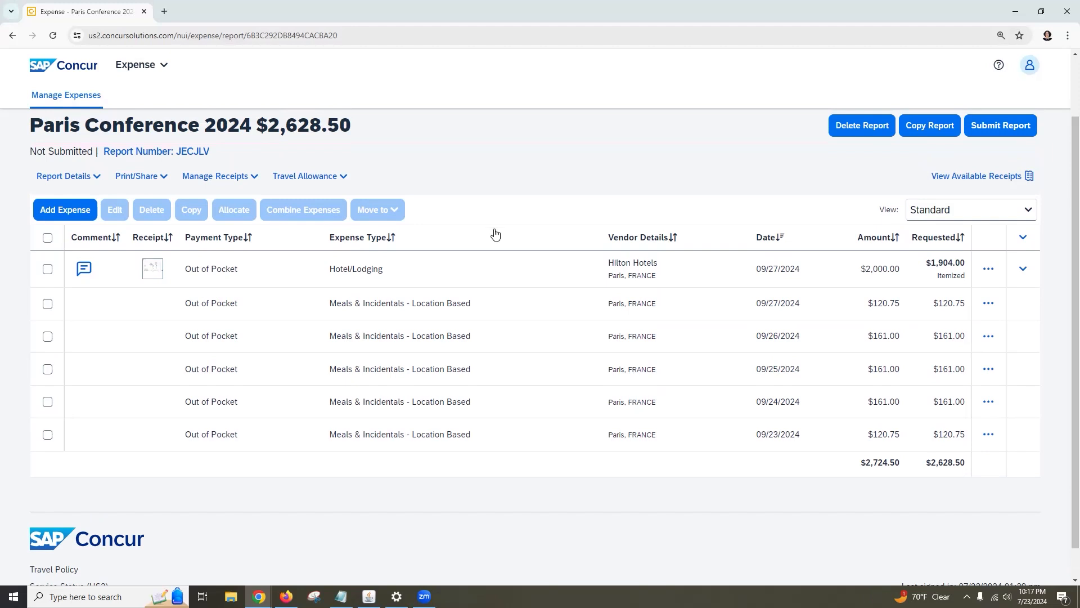
Reopen the hotel expense and set the amount of all four nightly Hotel/Lodging itemizations to 476, saving the edit.
{"action": "left_click", "coordinate": [387, 274]}
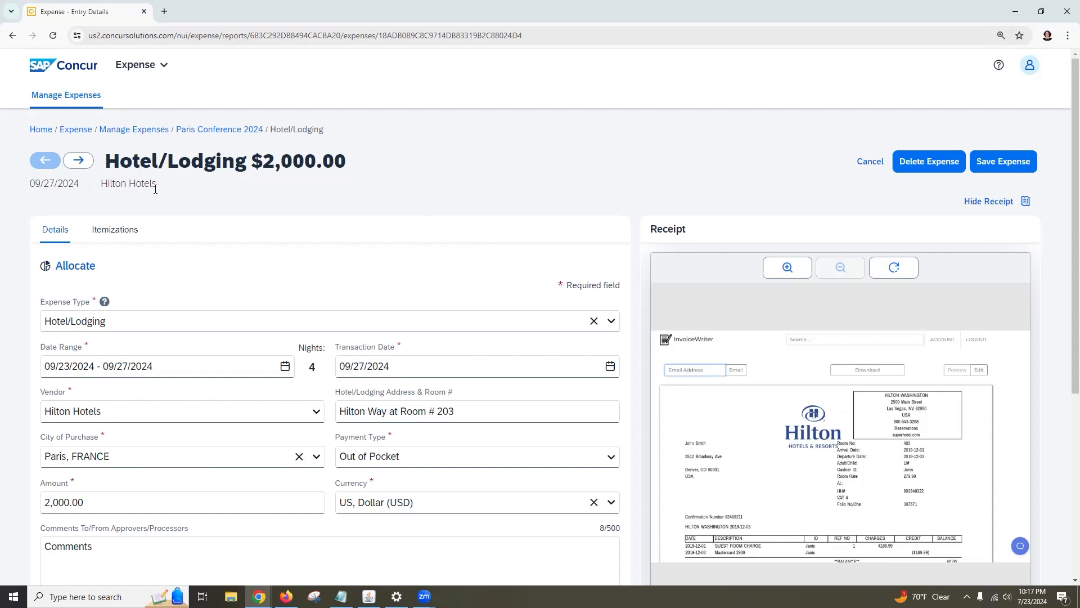
{"action": "left_click", "coordinate": [129, 231]}
{"action": "left_click", "coordinate": [58, 335]}
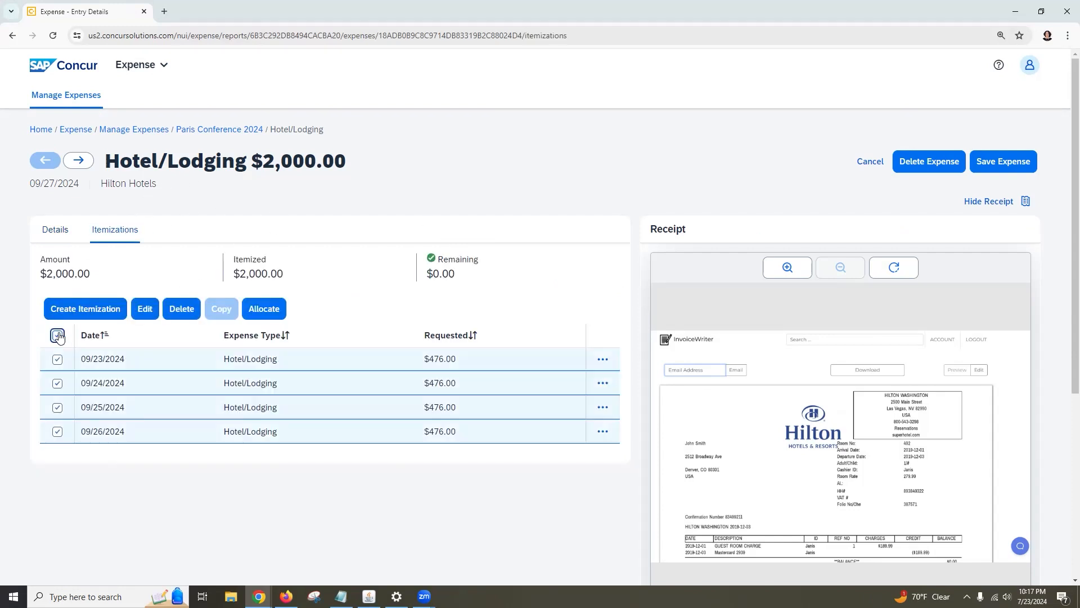
{"action": "left_click", "coordinate": [149, 318]}
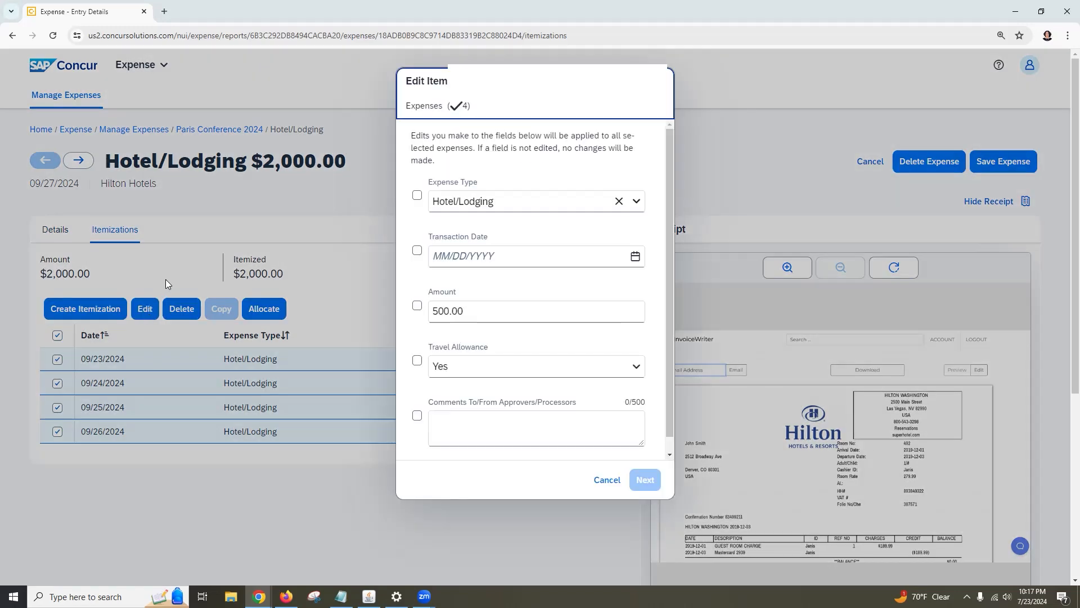
{"action": "double_click", "coordinate": [467, 303]}
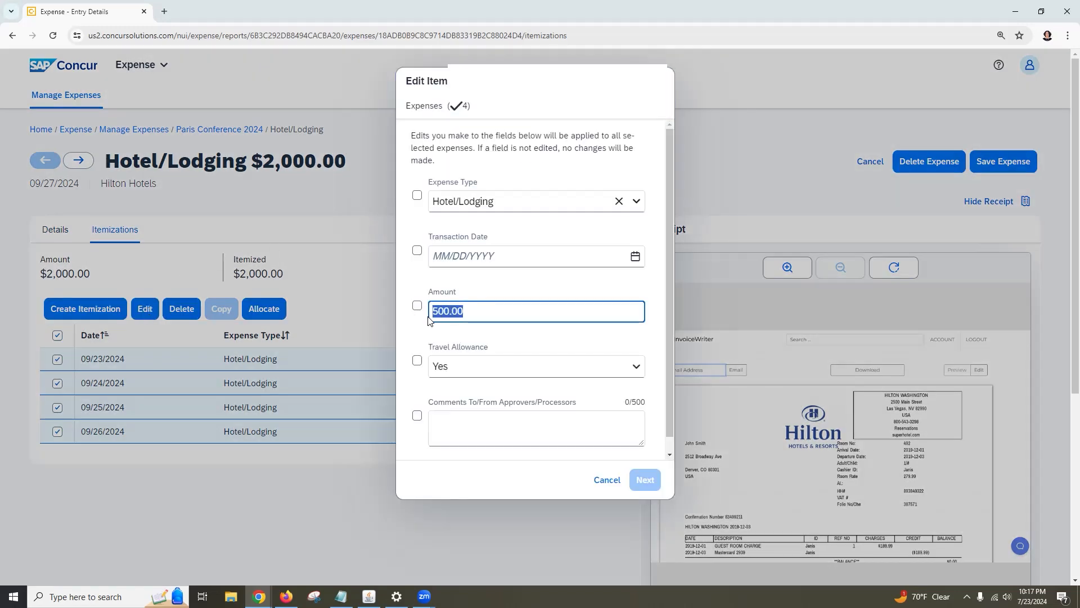
{"action": "key", "text": "BackSpace"}
{"action": "type", "text": "476"}
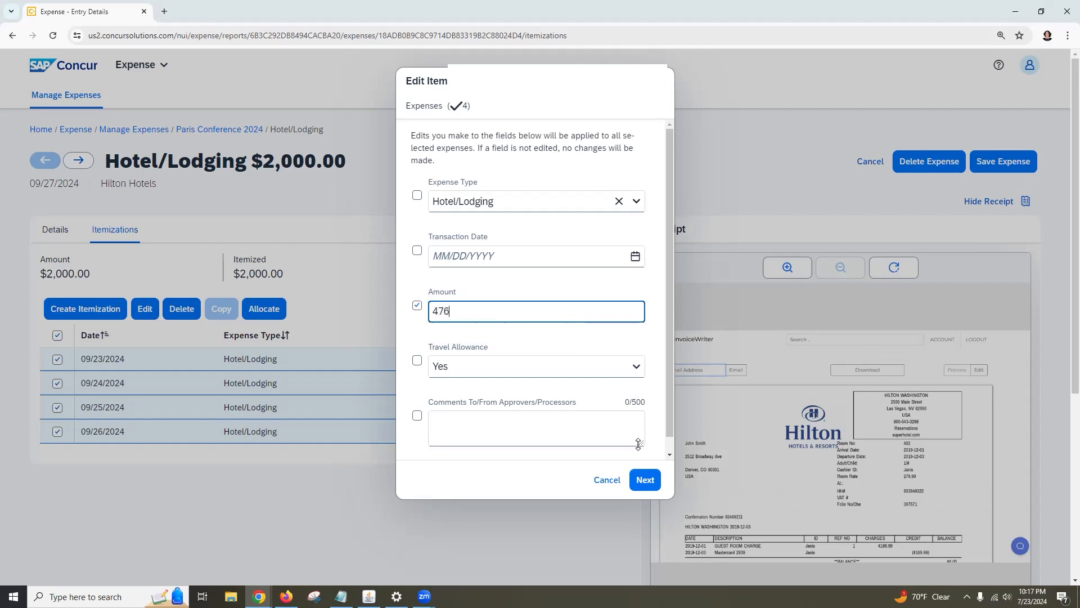
{"action": "left_click", "coordinate": [644, 480]}
{"action": "left_click", "coordinate": [644, 248]}
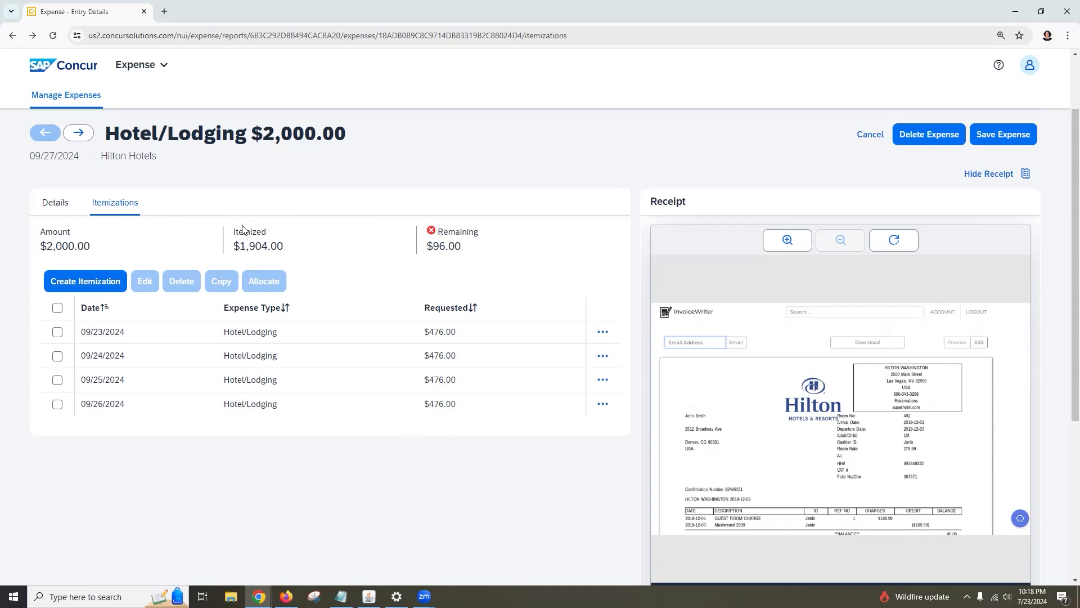
Set the hotel expense's amount to the itemized total of 1,904.00 in its details and save the expense.
{"action": "left_click_drag", "start_coordinate": [284, 248], "coordinate": [246, 249]}
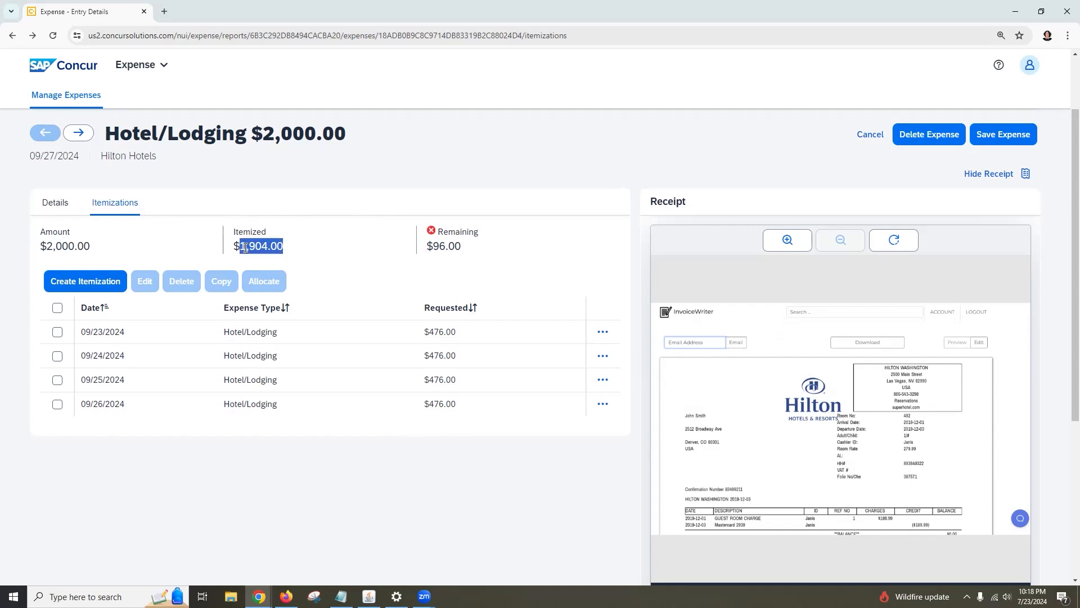
{"action": "left_click", "coordinate": [55, 206]}
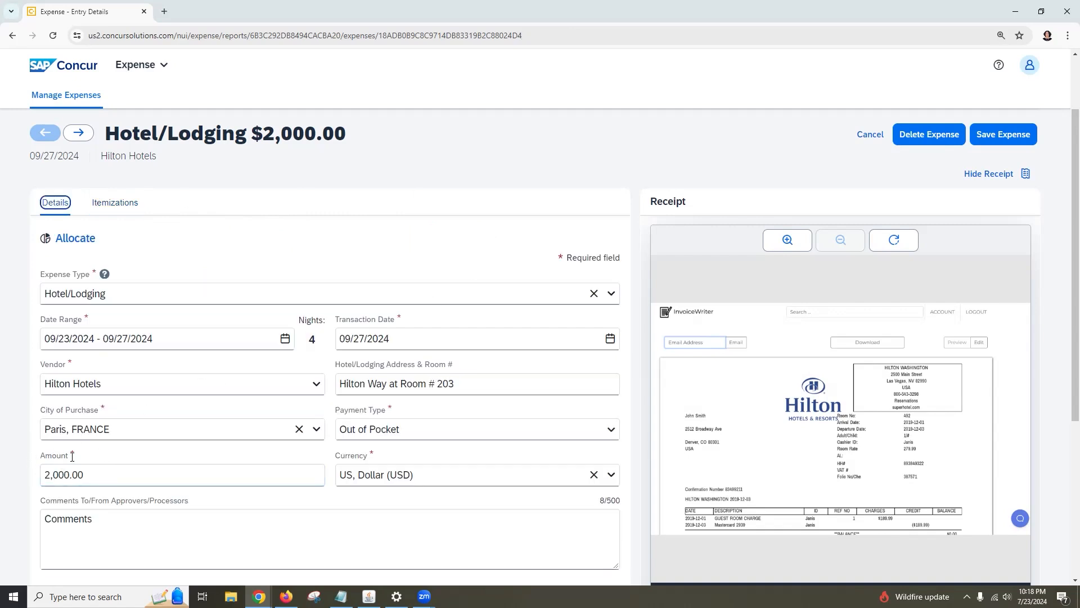
{"action": "double_click", "coordinate": [97, 475]}
{"action": "type", "text": "1,904.00"}
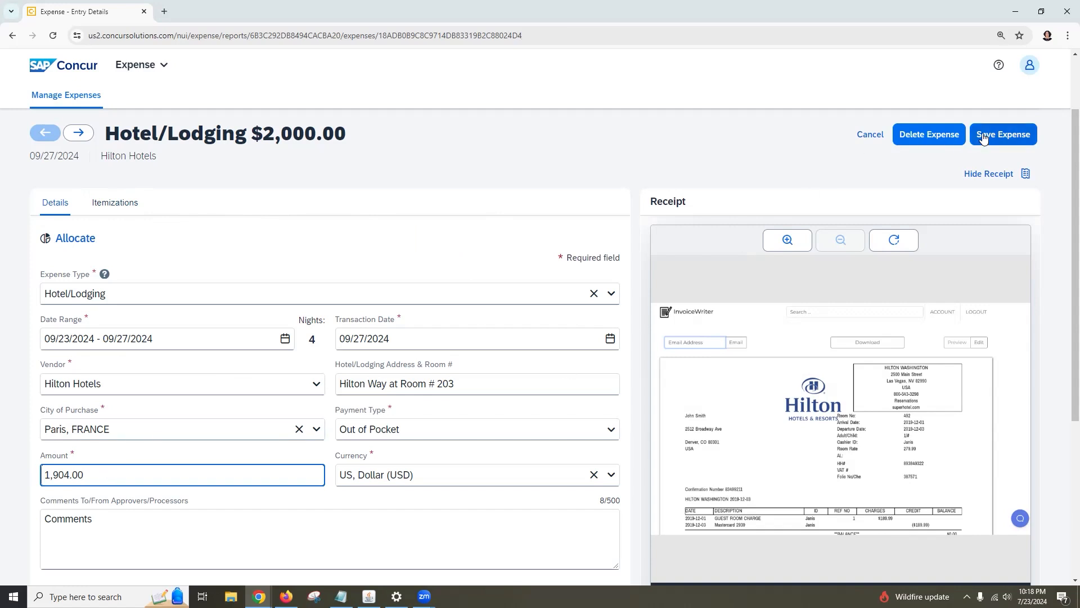
{"action": "left_click", "coordinate": [1017, 134]}
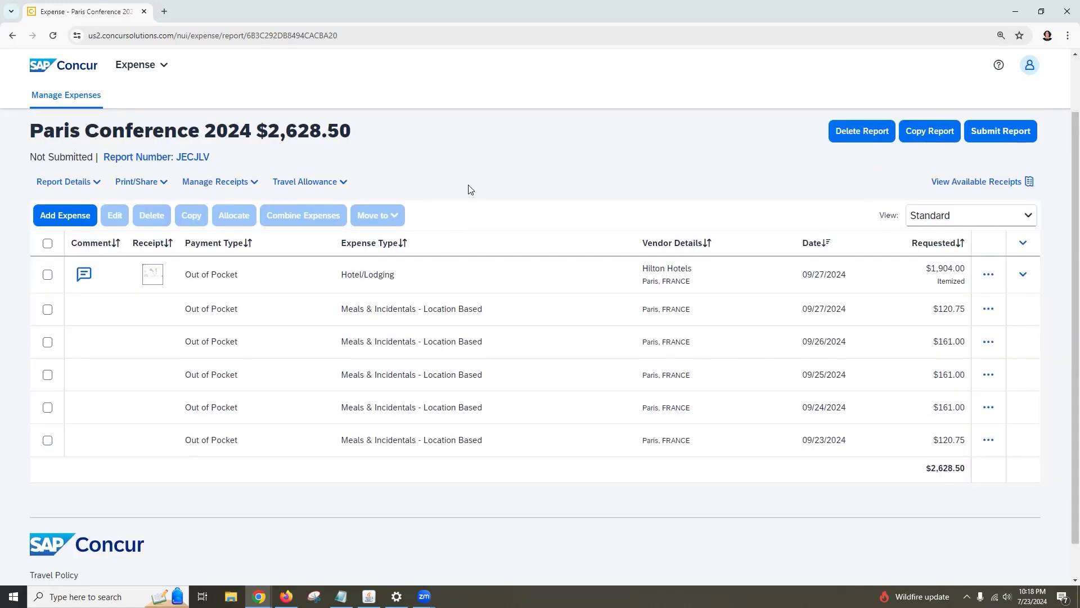